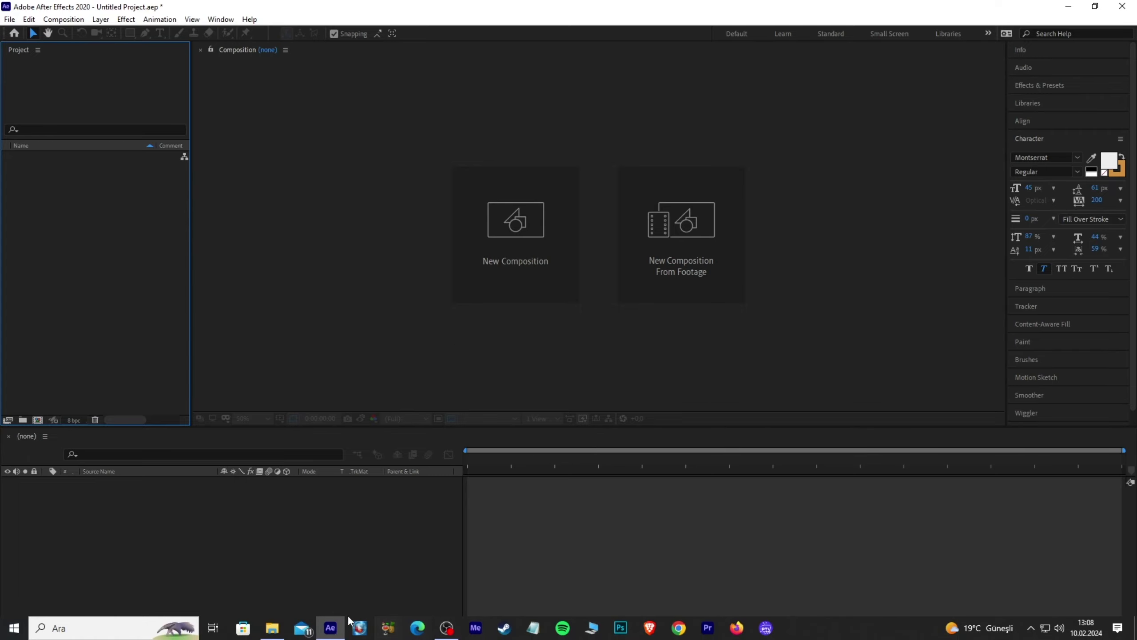
Import drone_forest_-_30513 (720p).mp4 from File Explorer into the Project panel and make a composition from it
click(282, 629)
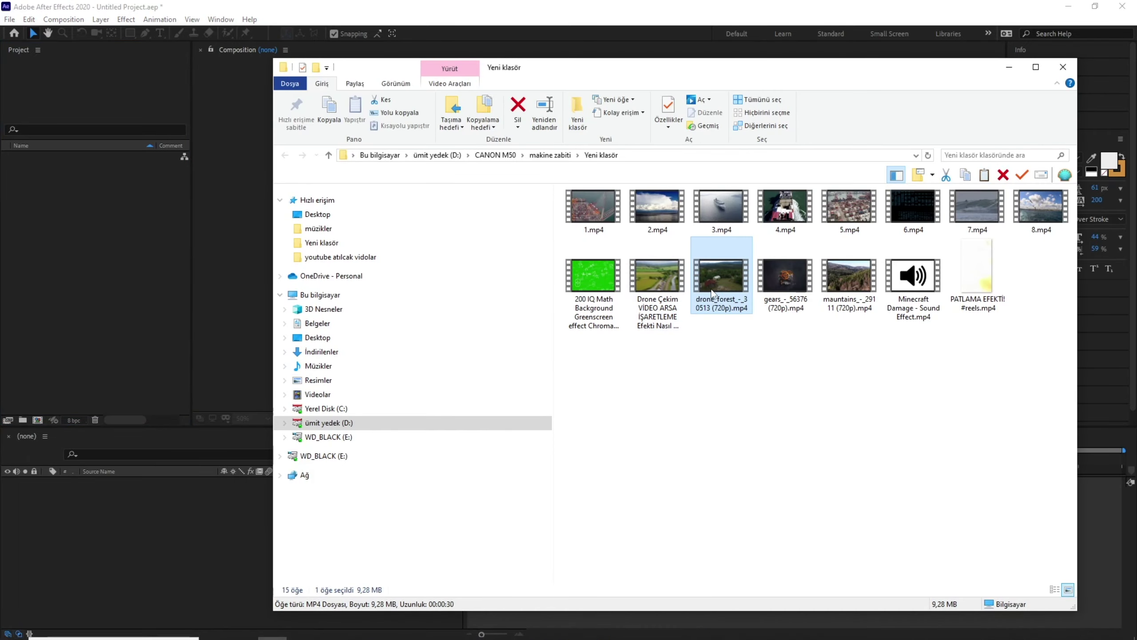
mouse_move(721, 280)
mouse_down()
mouse_move(265, 305)
mouse_move(84, 278)
mouse_up()
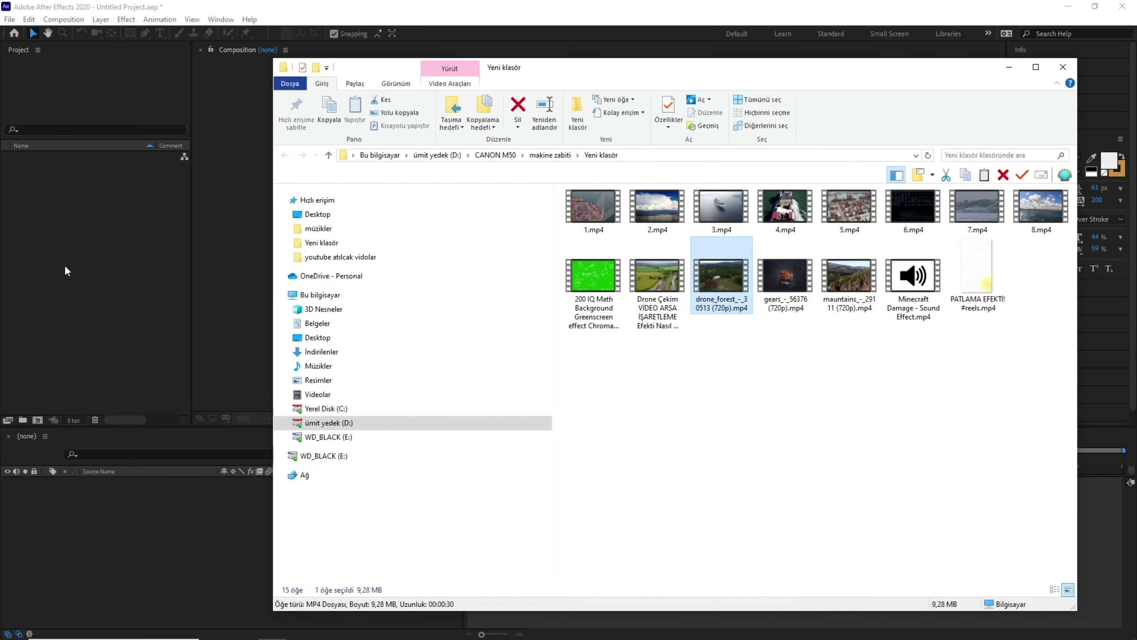
click(1009, 67)
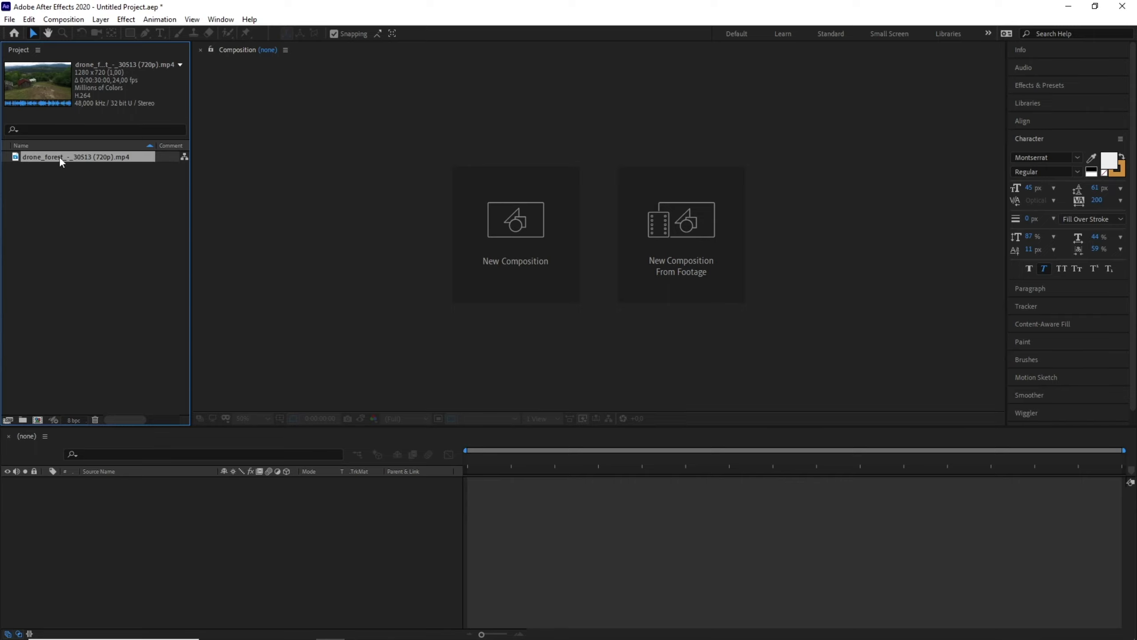
drag(61, 158, 40, 422)
Create a composition matching the drone clip and lower preview resolution to Quarter
drag(41, 421, 38, 421)
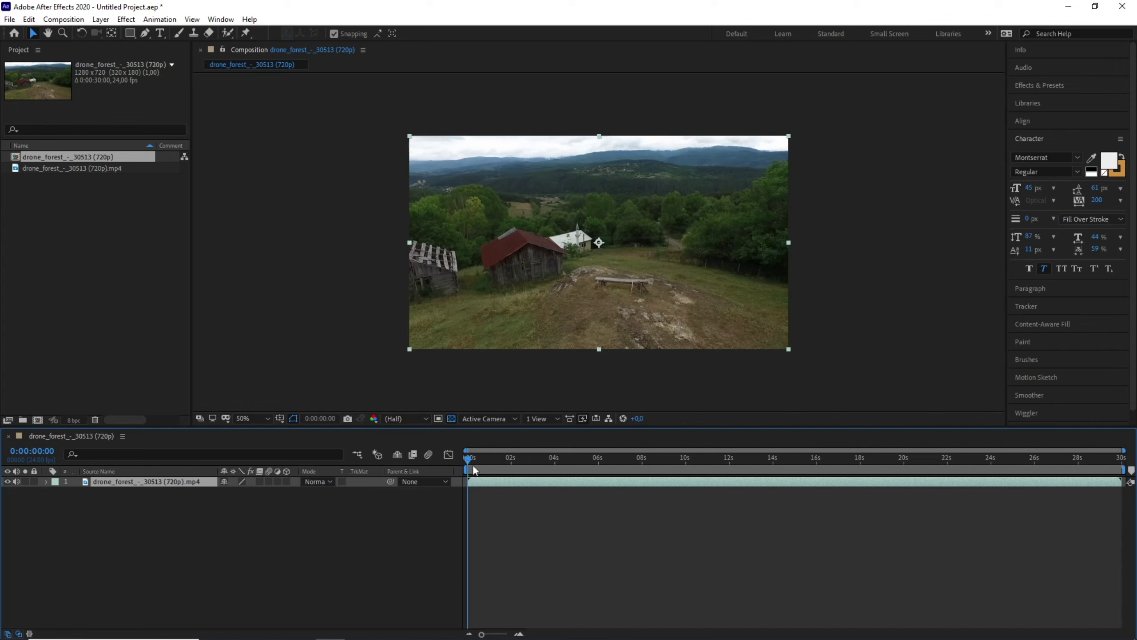
drag(486, 454, 454, 475)
click(409, 418)
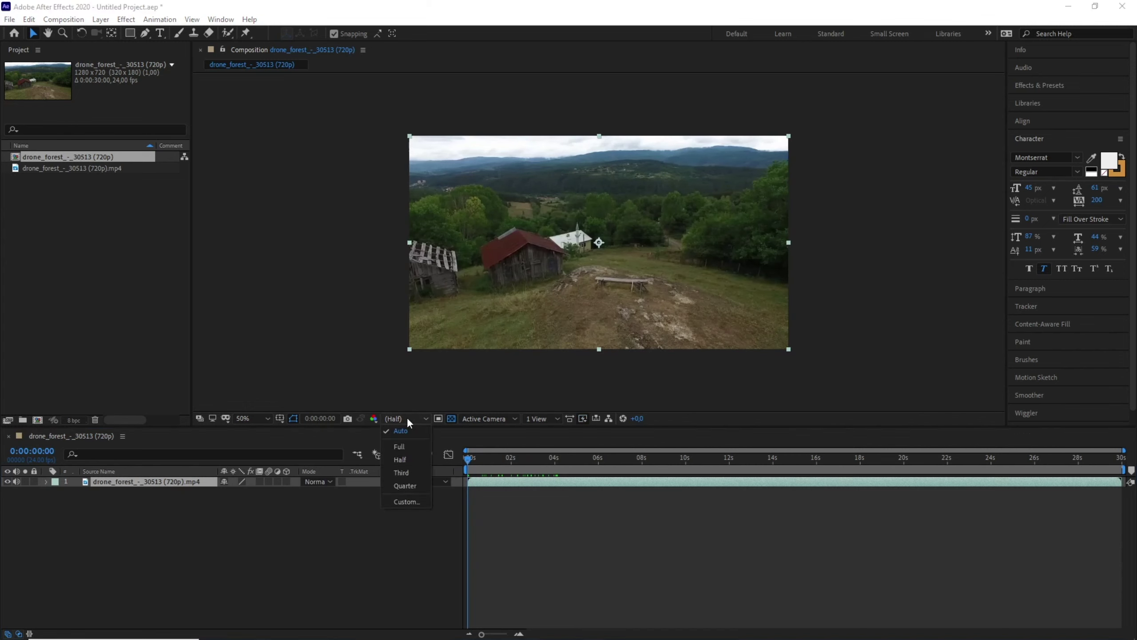
click(405, 486)
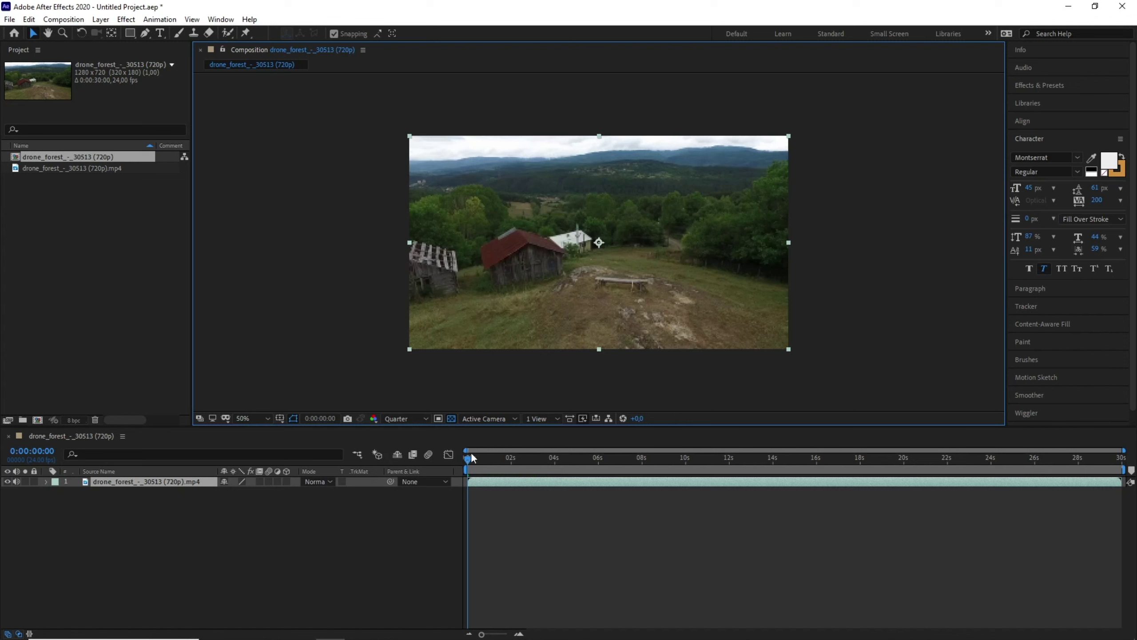
Scrub through the footage and set the preview resolution back to Auto
drag(471, 457, 630, 474)
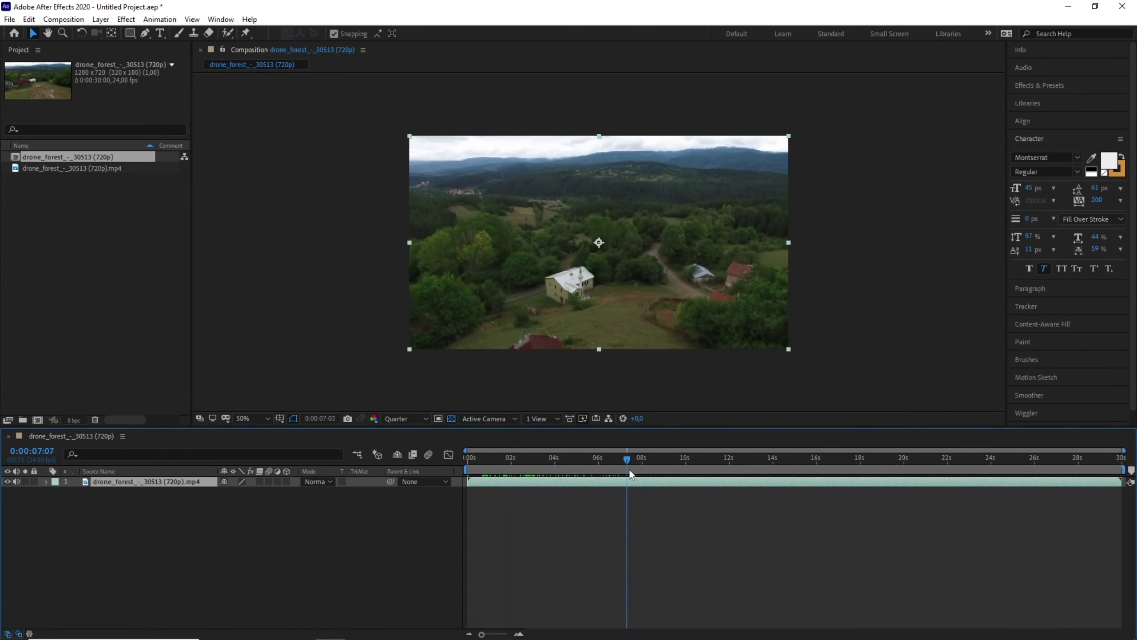
key(Home)
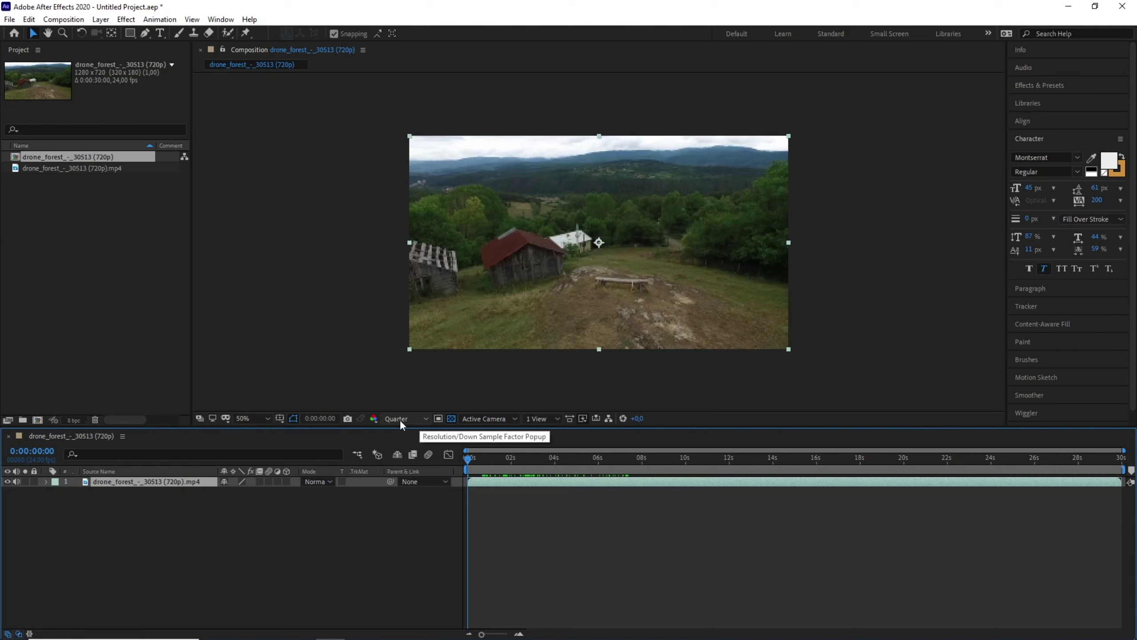
click(399, 419)
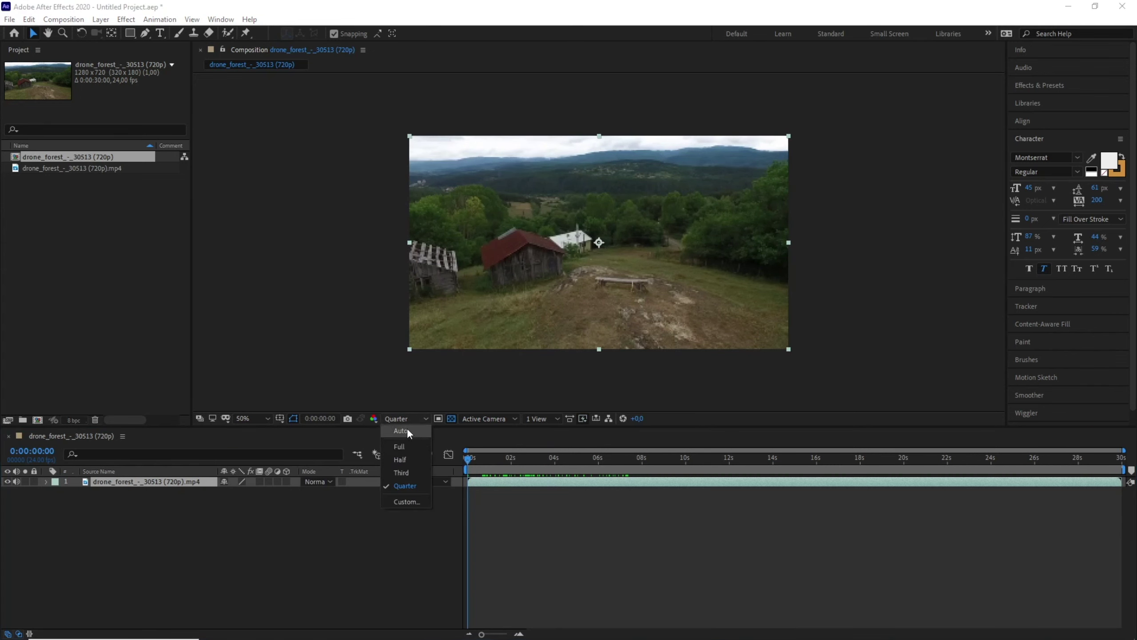
click(406, 430)
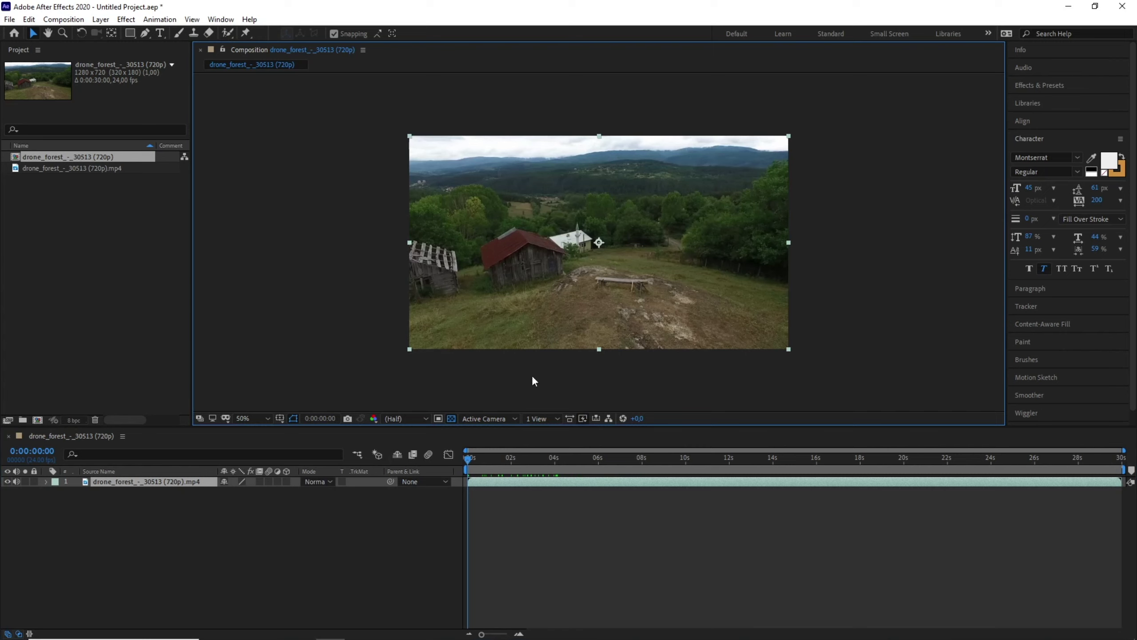
drag(470, 458, 448, 472)
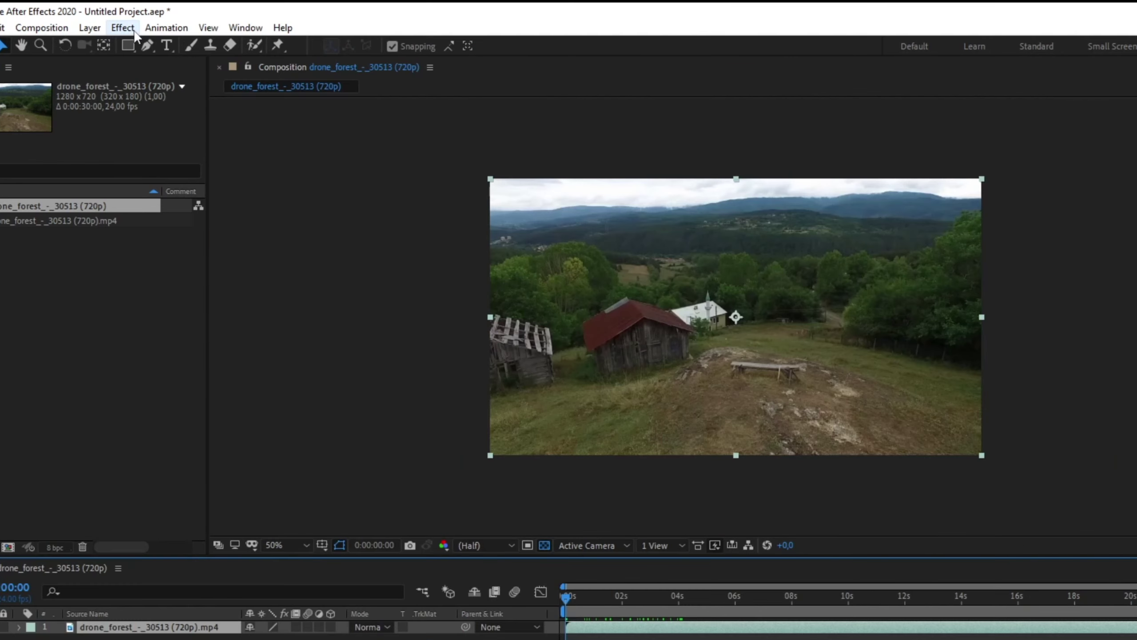
Apply Animation > Track Camera to the drone footage layer so the 3D Camera Tracker solves it
click(162, 29)
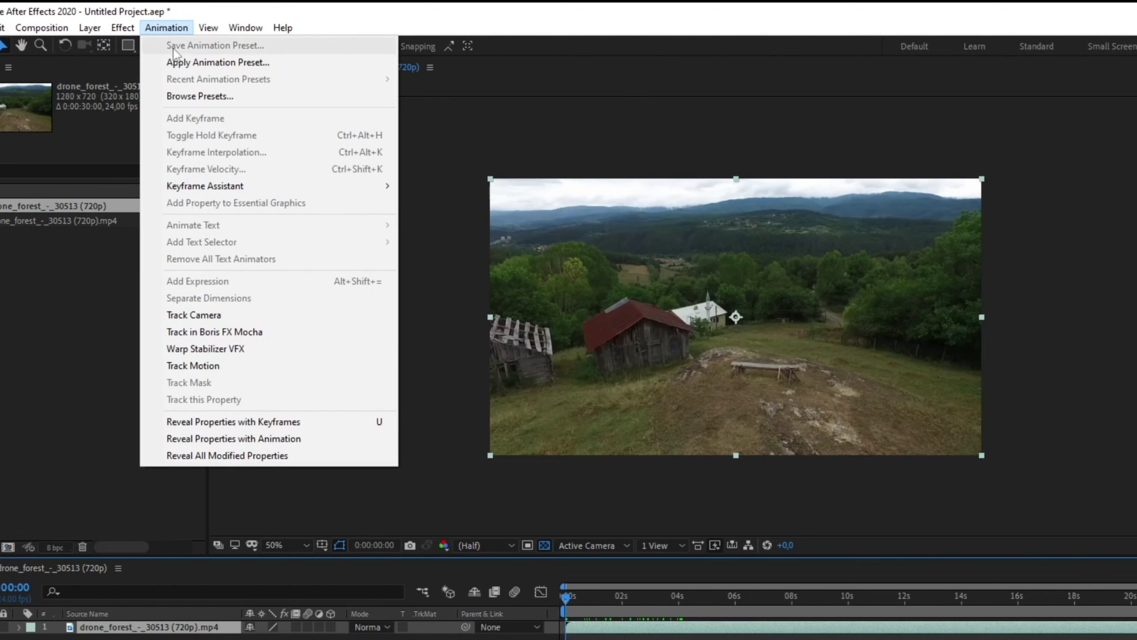
click(232, 315)
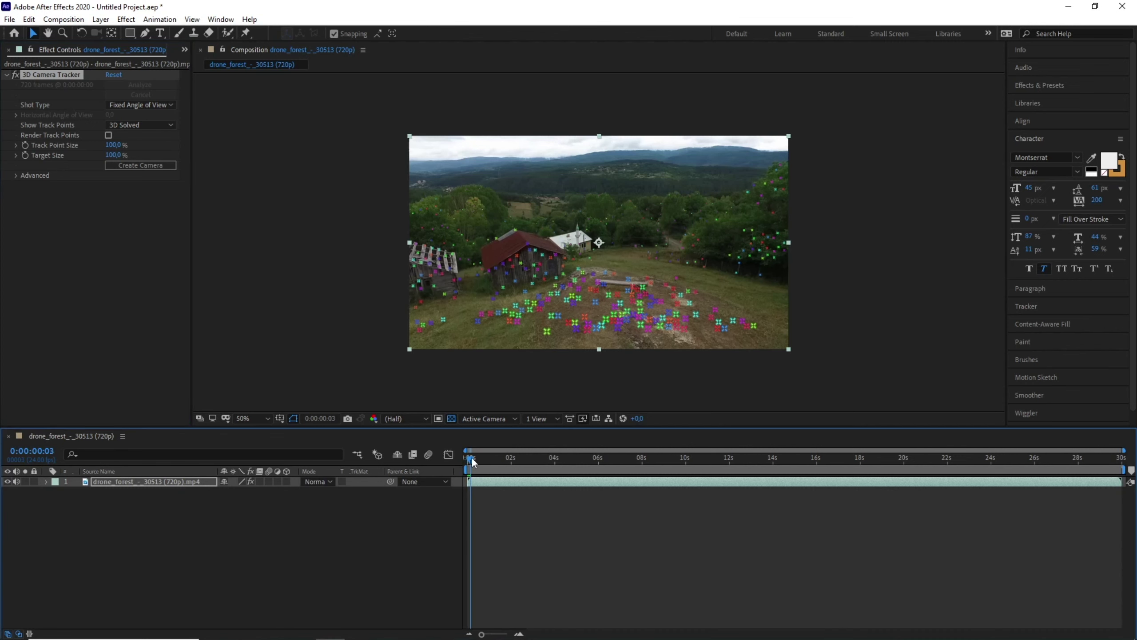
Scrub the tracked footage, then select the lawn track points beyond the bench and right-click the target
drag(469, 459, 591, 462)
key(slash)
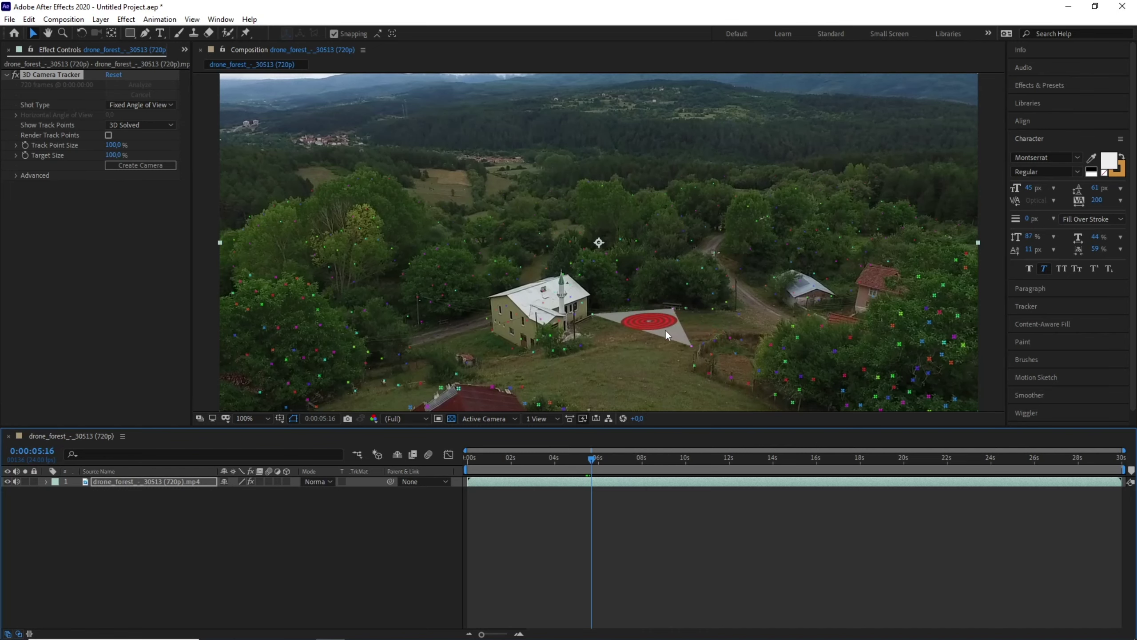
drag(594, 459, 468, 459)
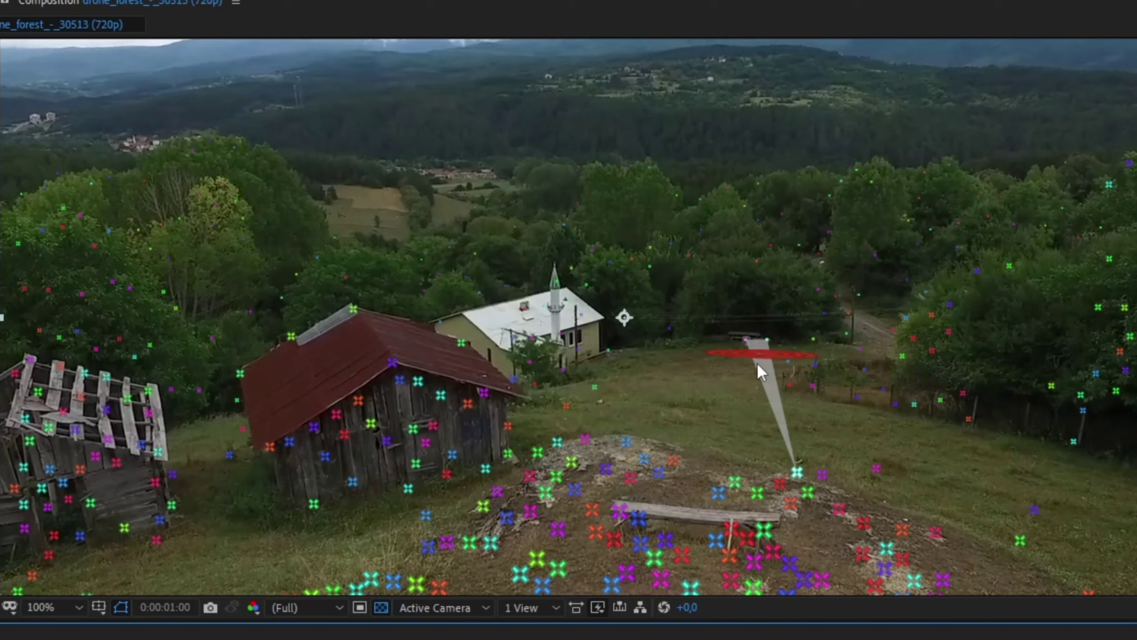
click(757, 362)
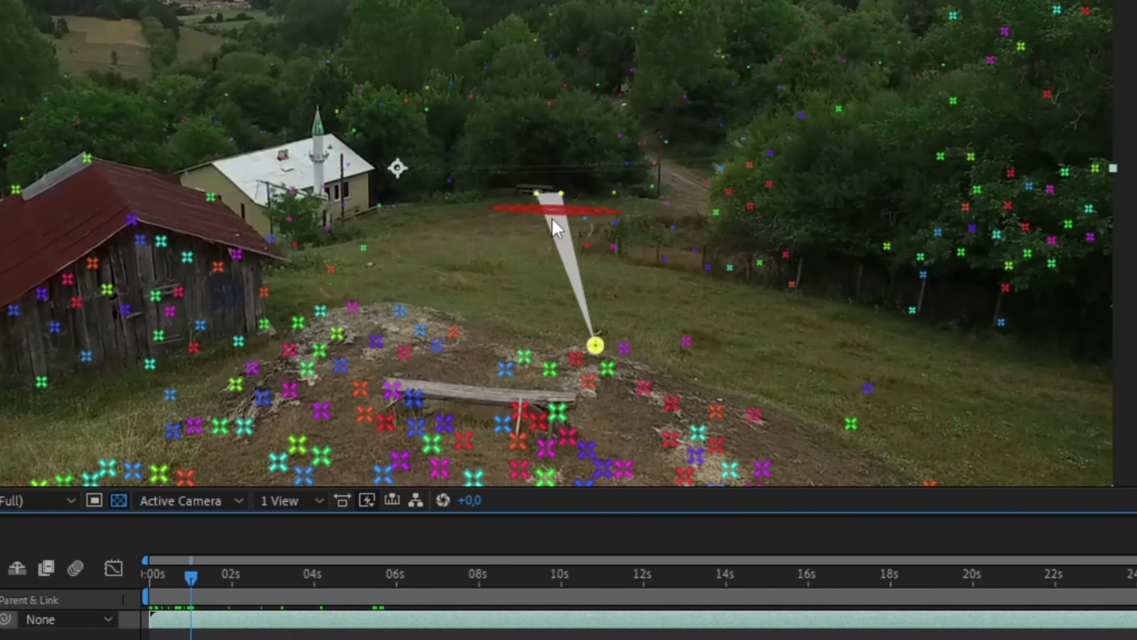
right_click(553, 220)
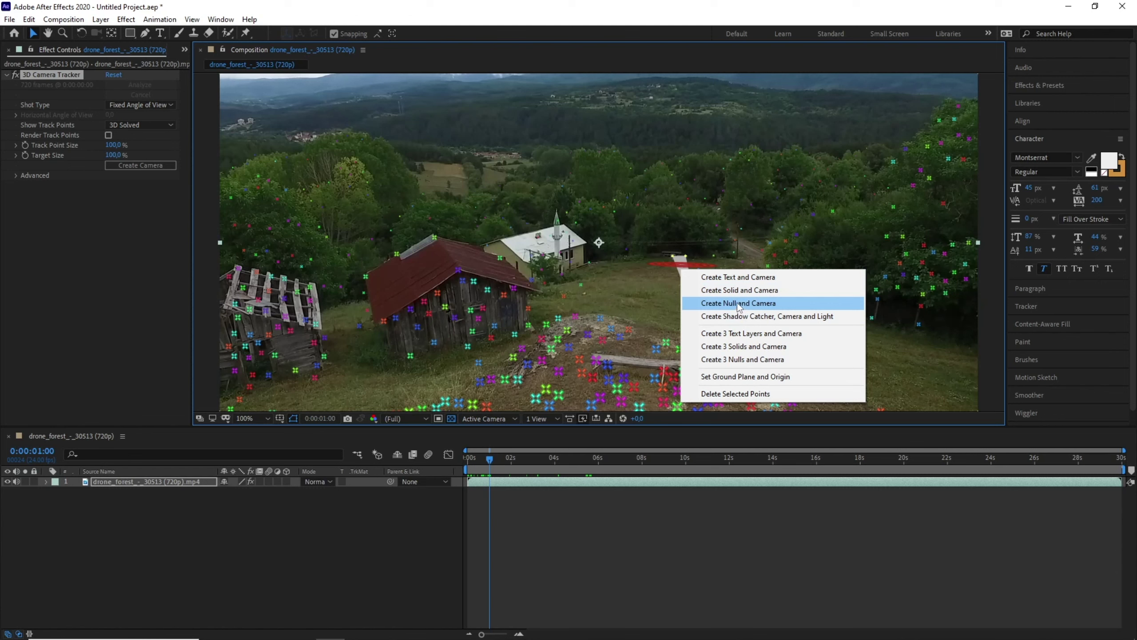
Create a solid and camera from the lawn target and move to about seven seconds in
click(734, 291)
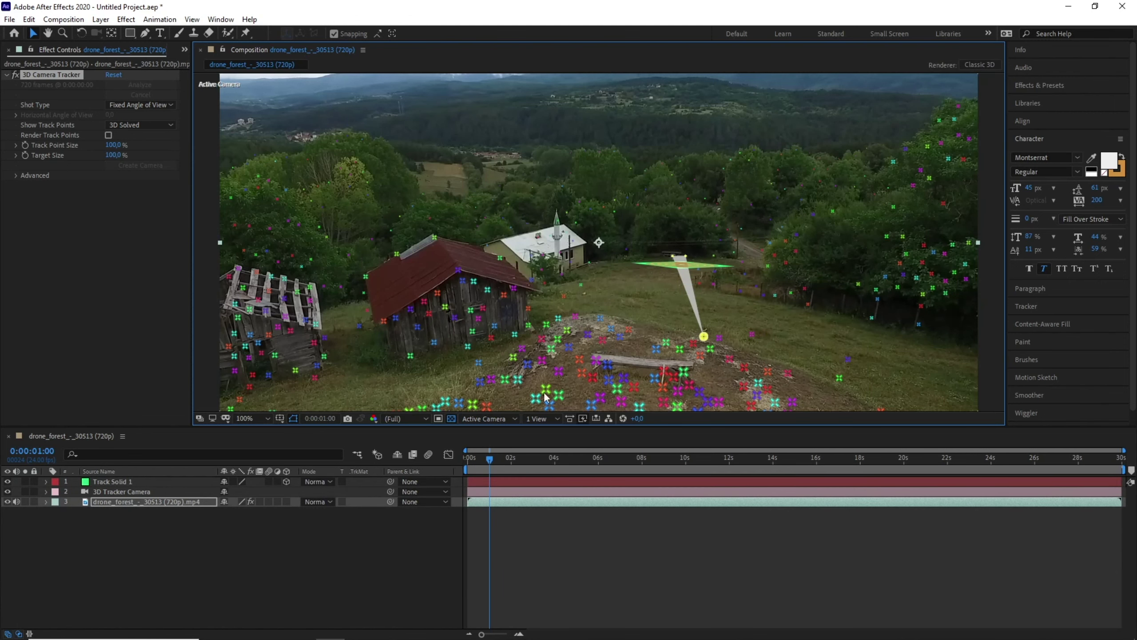
click(491, 460)
mouse_move(491, 464)
mouse_down()
mouse_move(645, 466)
mouse_move(622, 464)
mouse_up()
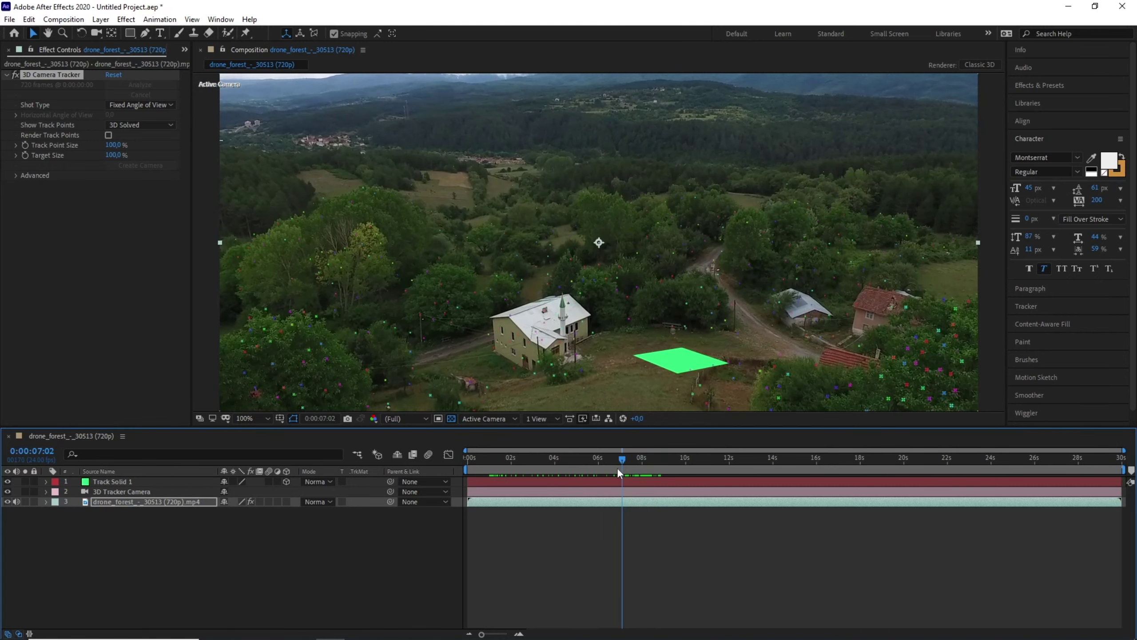
Scale Track Solid 1 to 348% across the lawn and show only its Opacity property
click(601, 480)
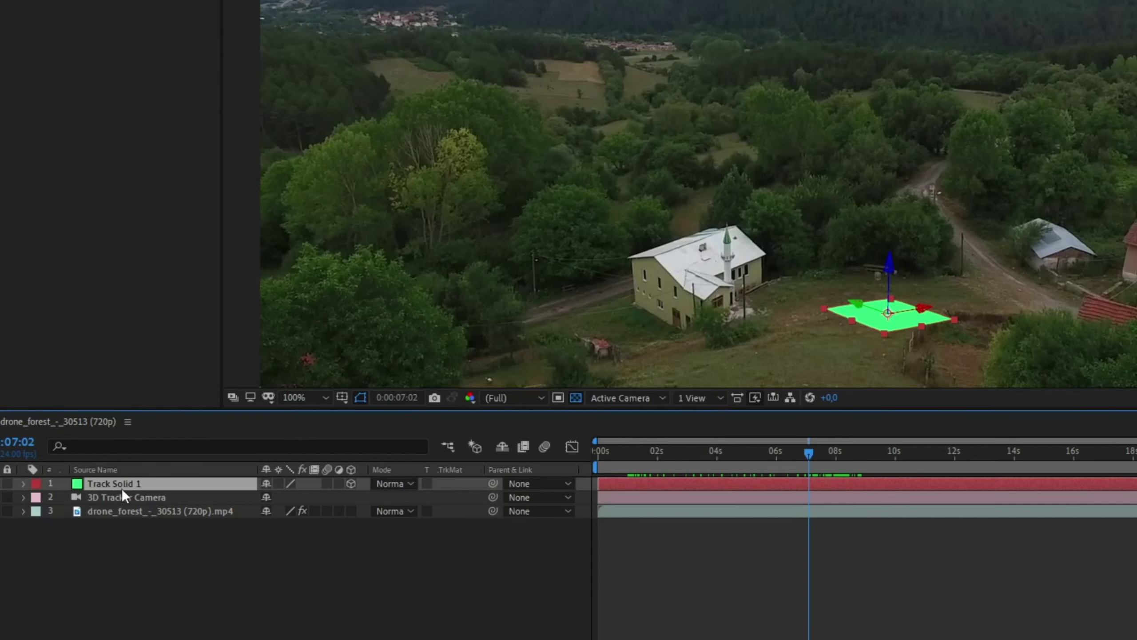
click(23, 483)
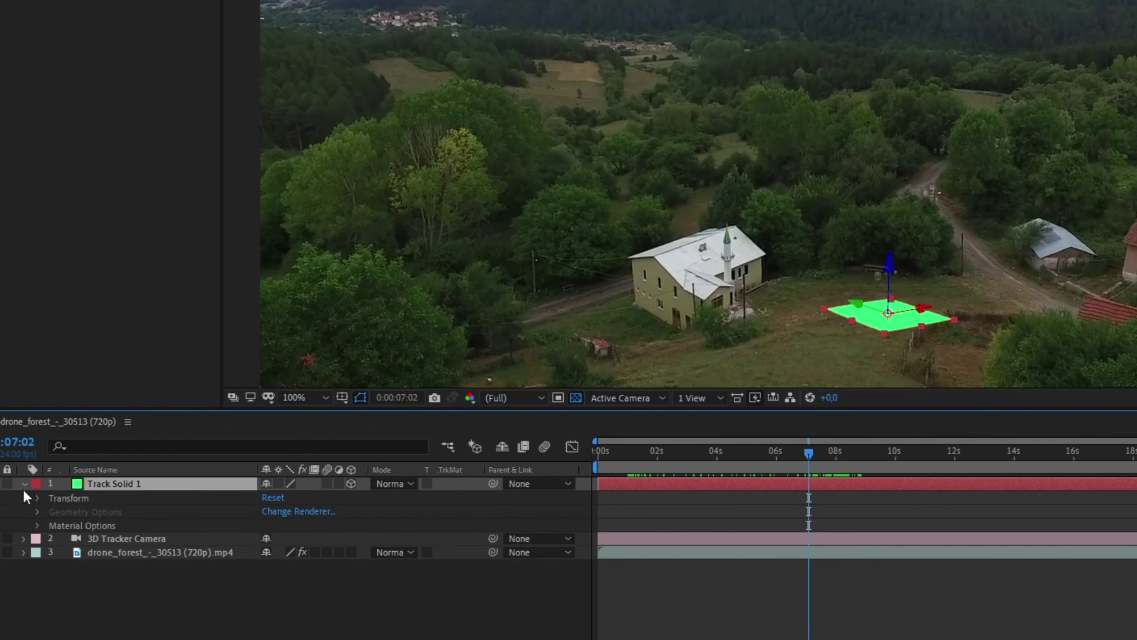
click(38, 499)
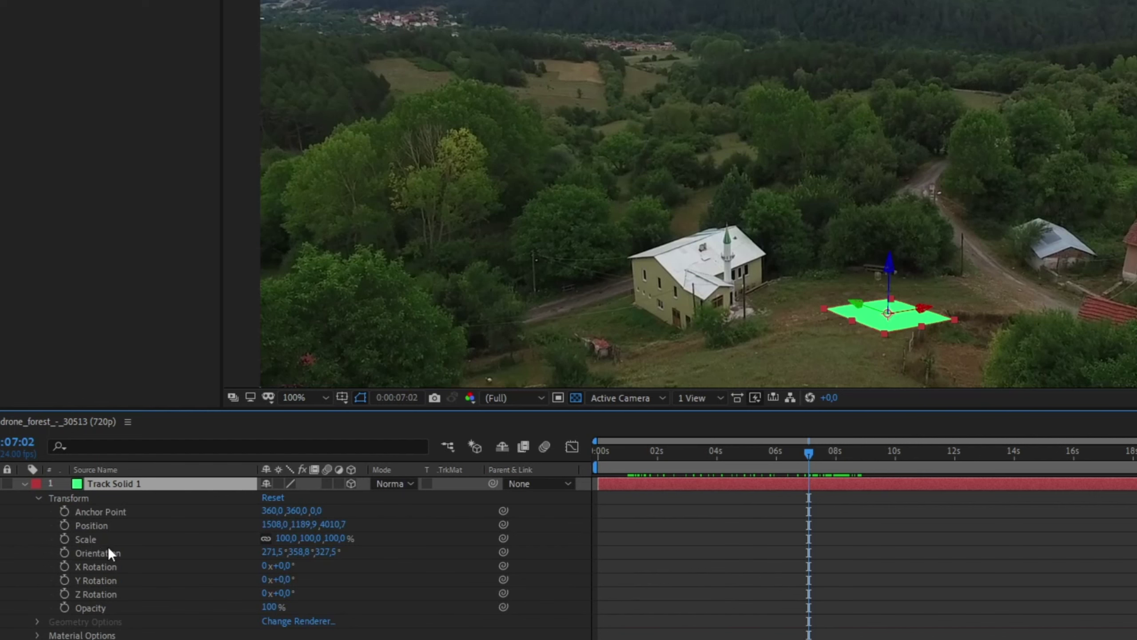
drag(312, 539, 545, 568)
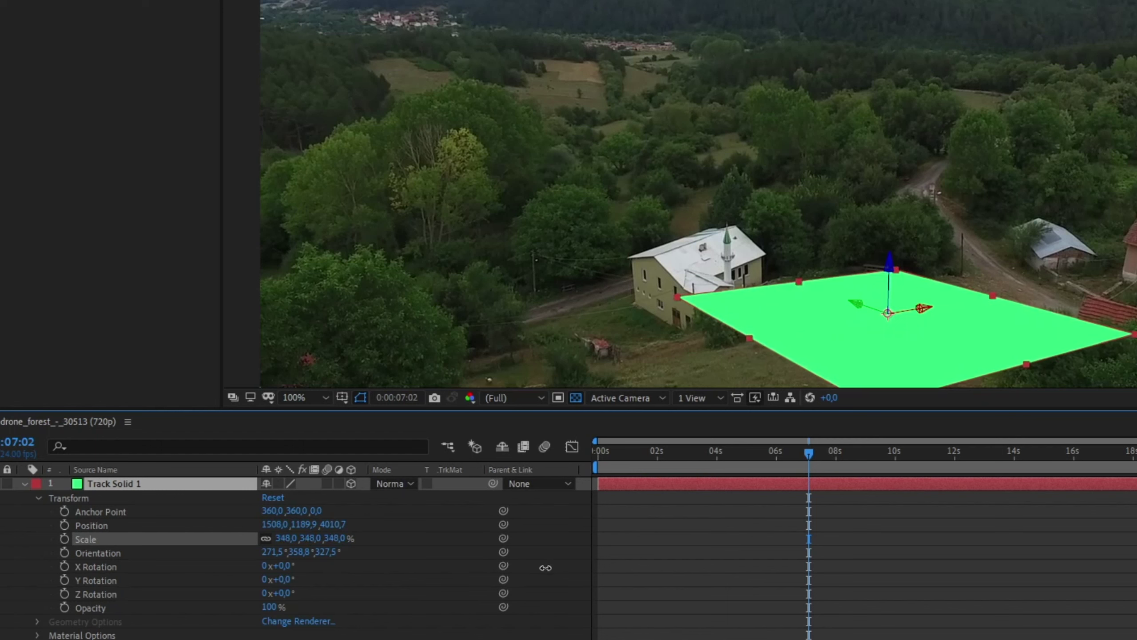
key(Return)
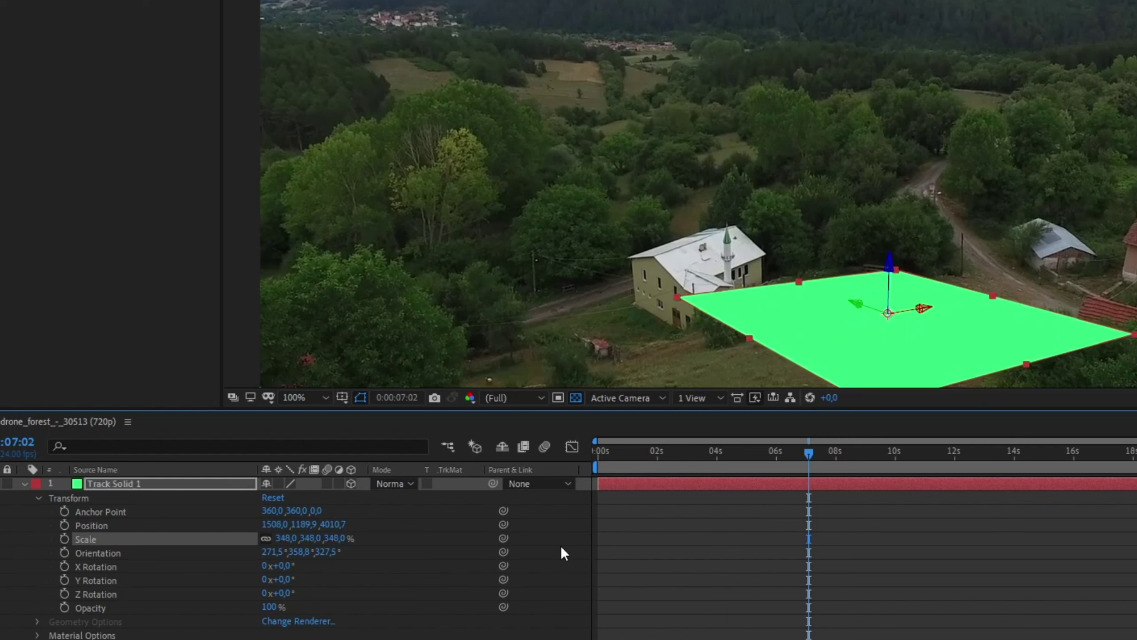
click(24, 483)
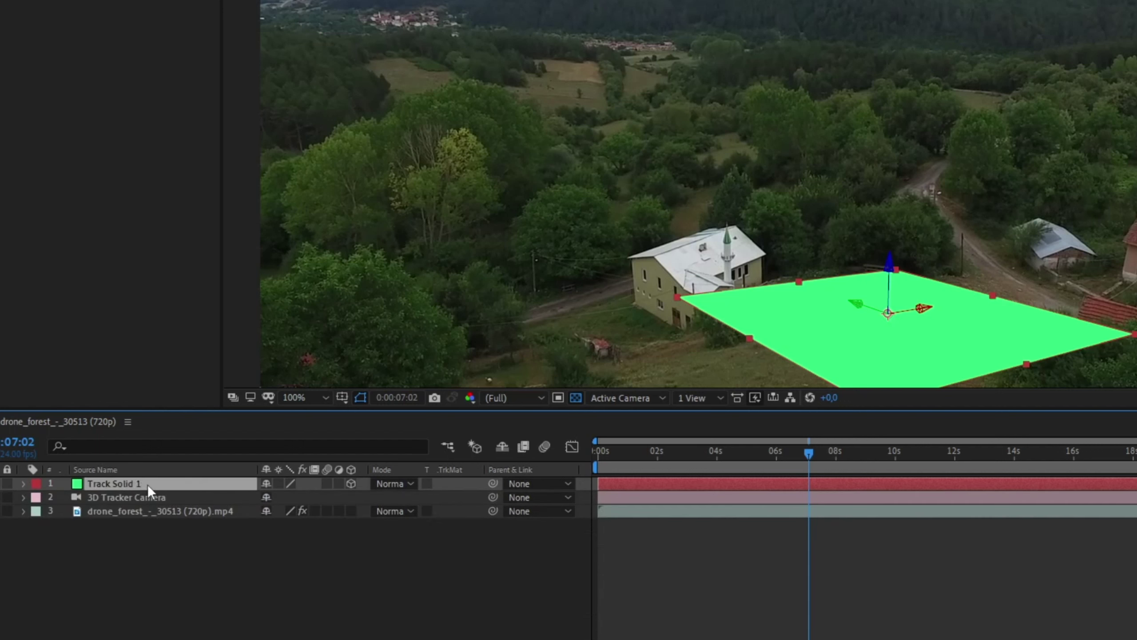
key(t)
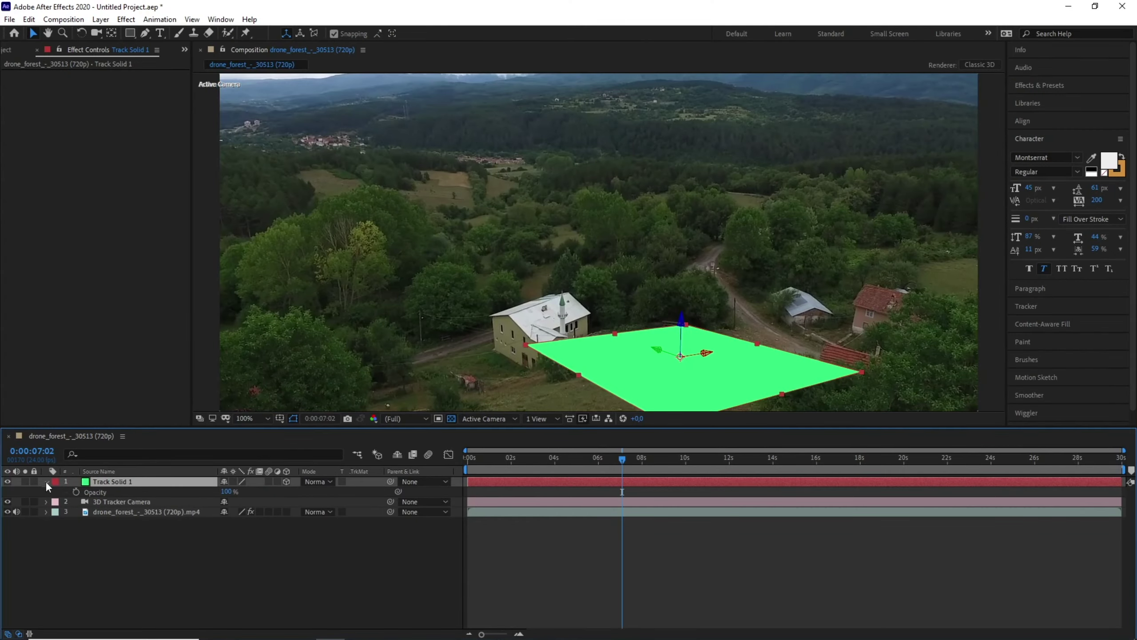
Lower Track Solid 1's opacity to 10% for a faint green plane, then fold the property away
click(46, 482)
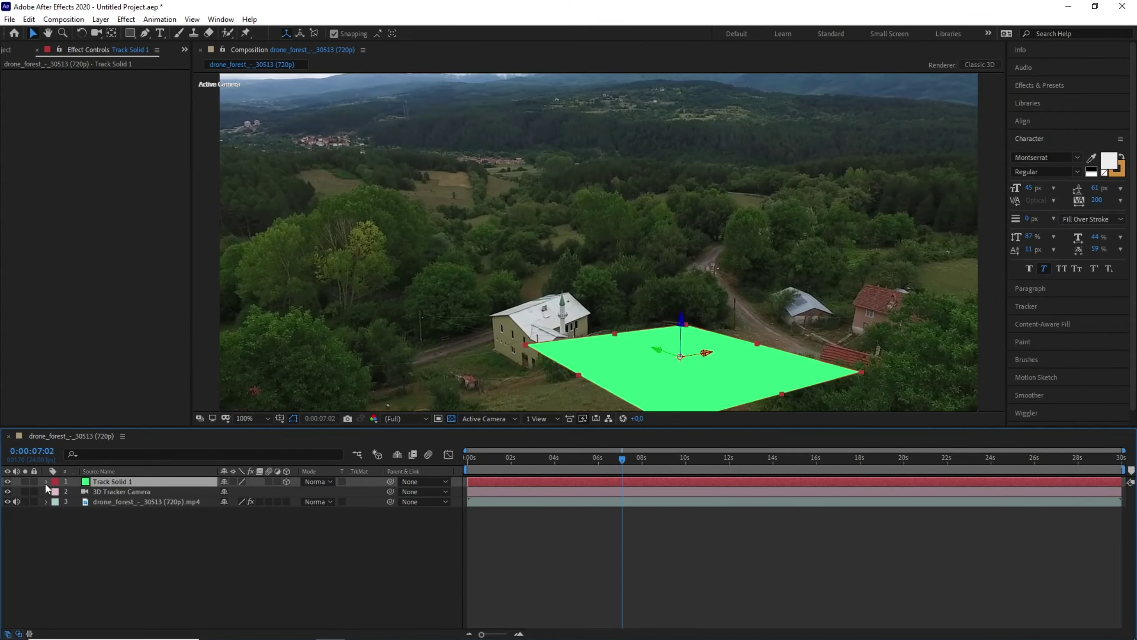
click(45, 482)
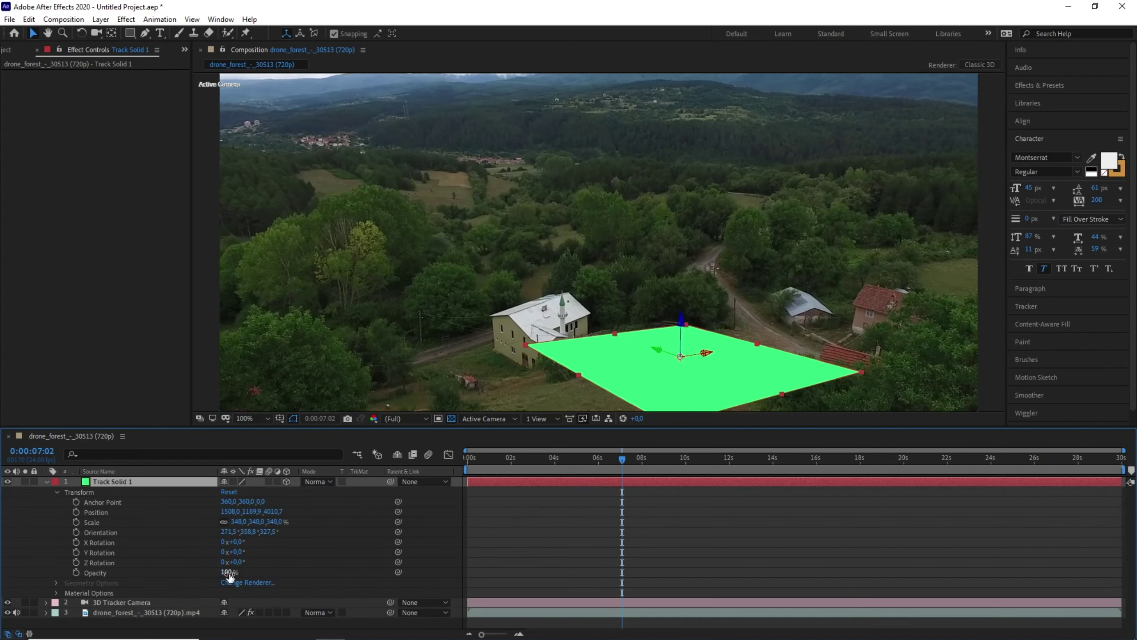
key(t)
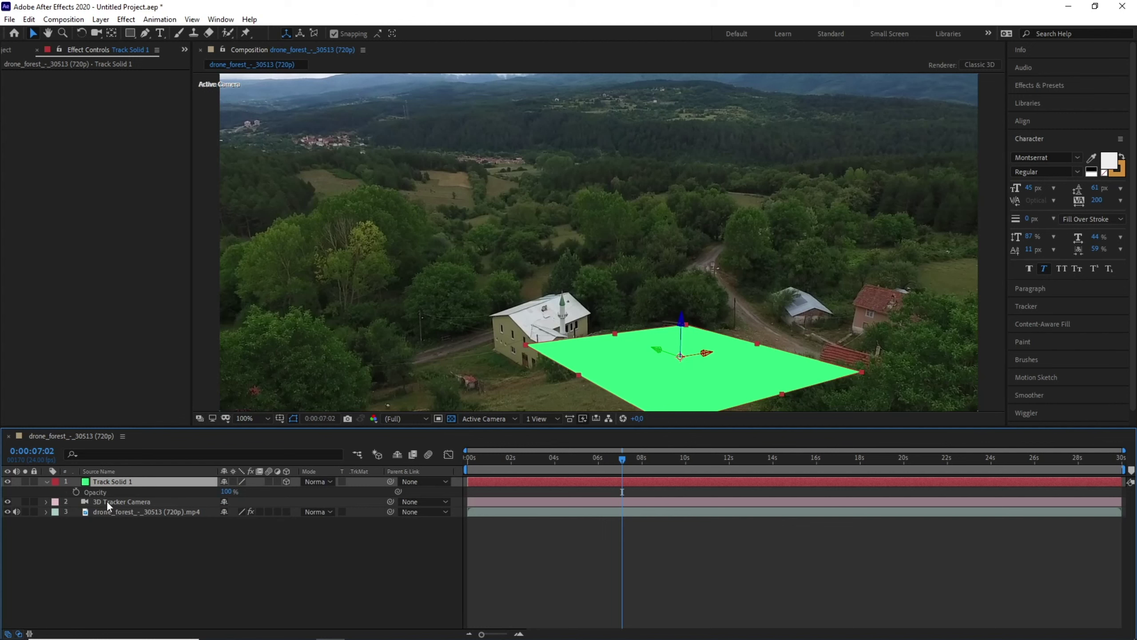
drag(230, 493, 171, 491)
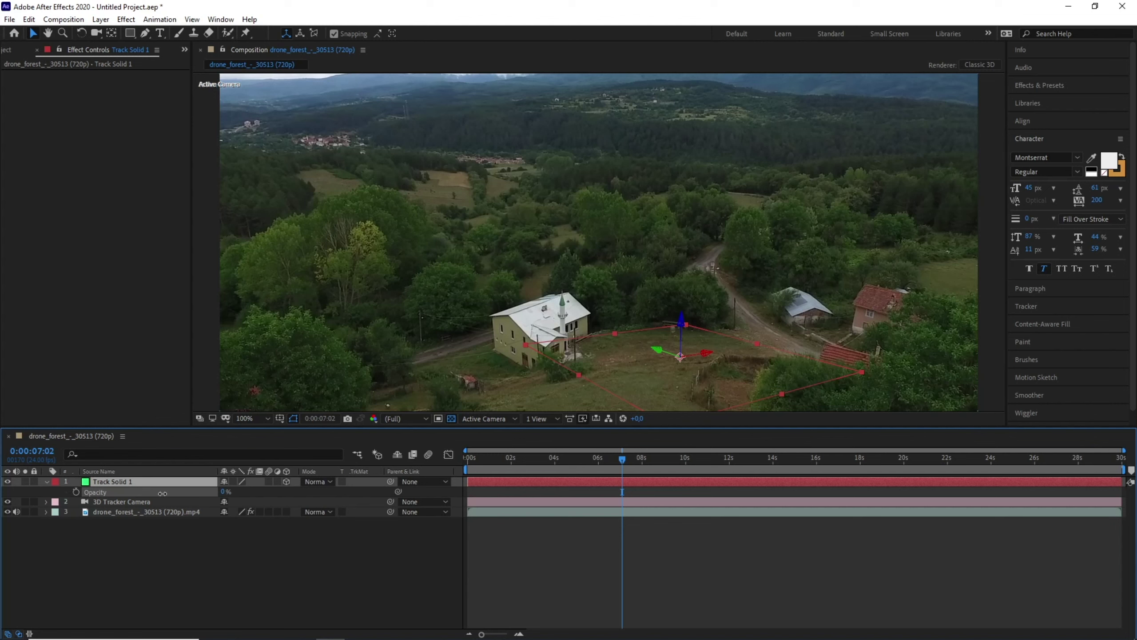
drag(162, 493, 168, 492)
key(Return)
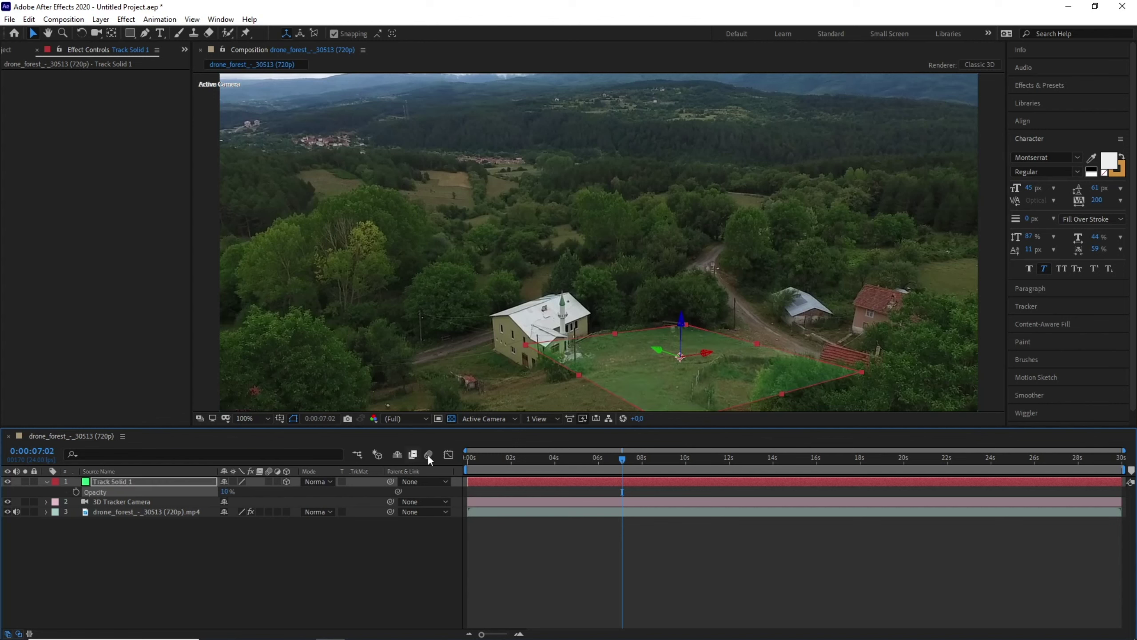
click(46, 482)
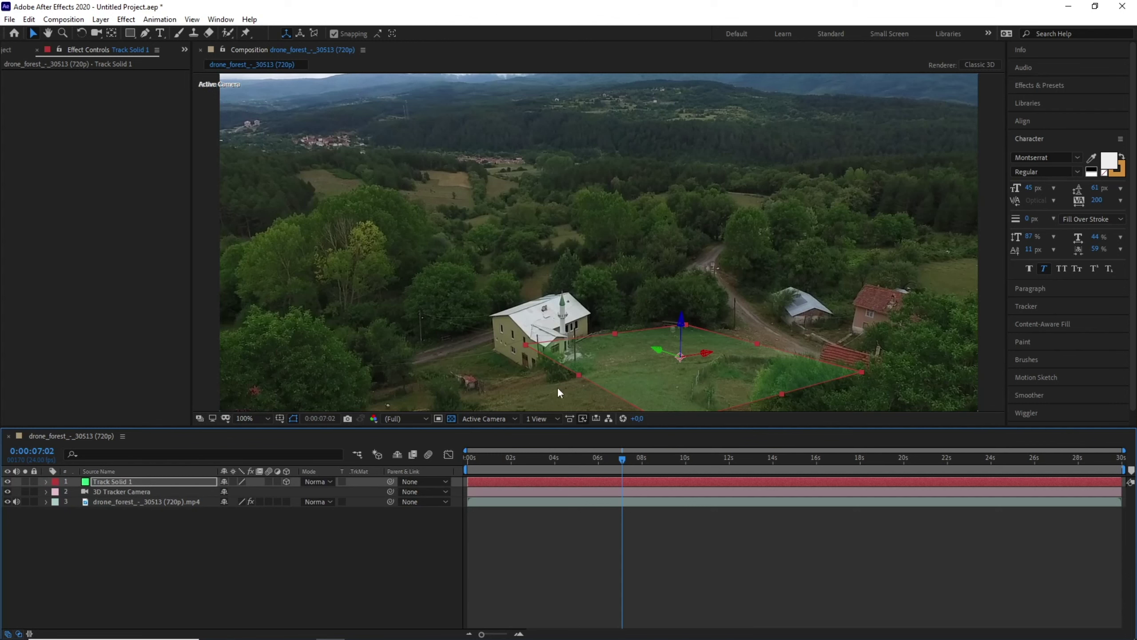
scroll(685, 254, down, 3)
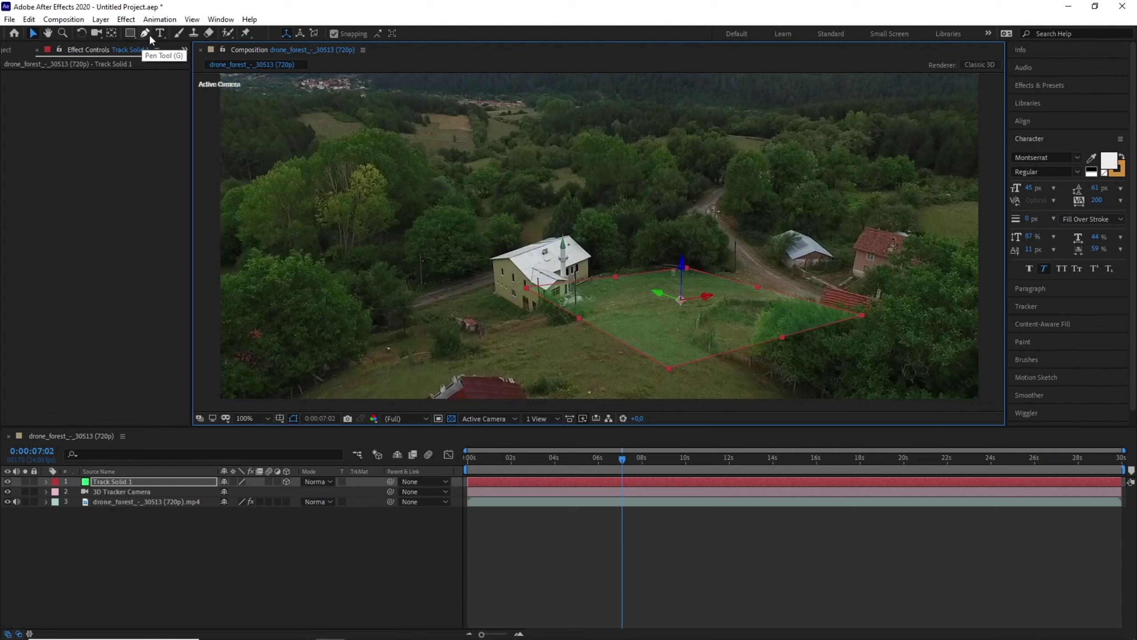
Draw a closed Pen-tool polygon mask on Track Solid 1 around the lawn beside the white house
click(561, 482)
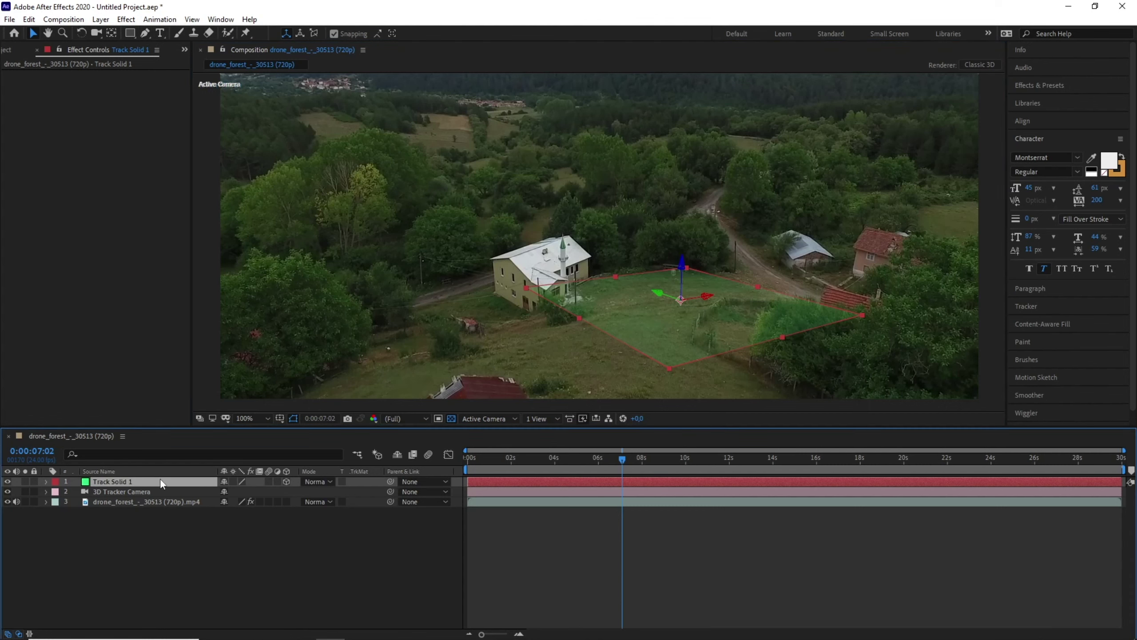
click(145, 33)
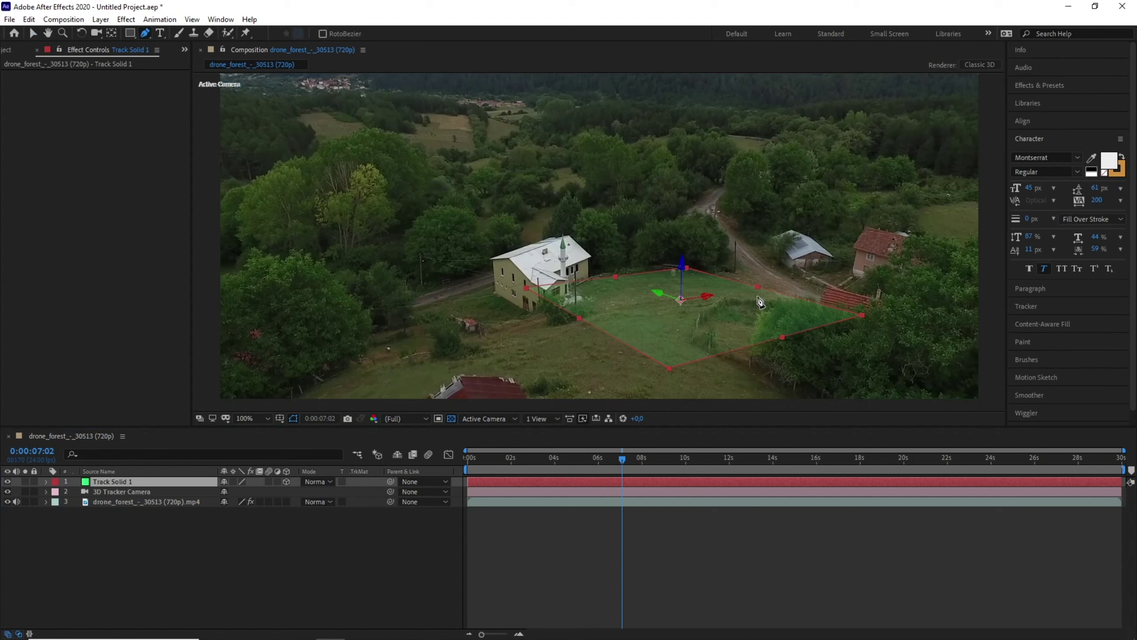
drag(755, 297, 718, 295)
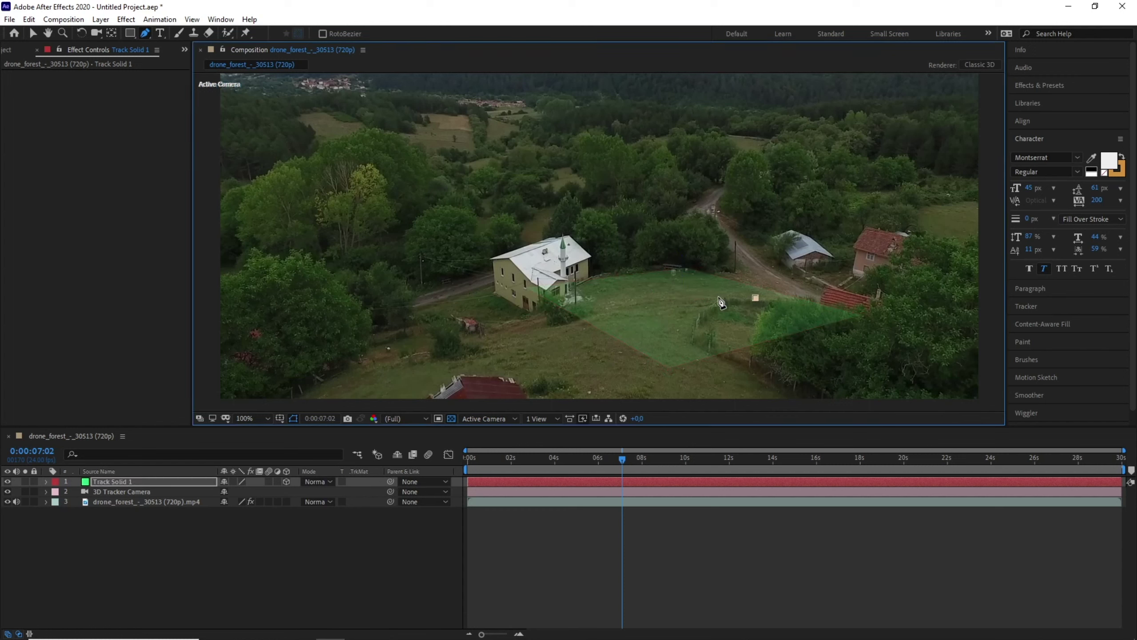
click(702, 304)
click(657, 307)
click(617, 307)
click(585, 293)
click(599, 281)
click(641, 275)
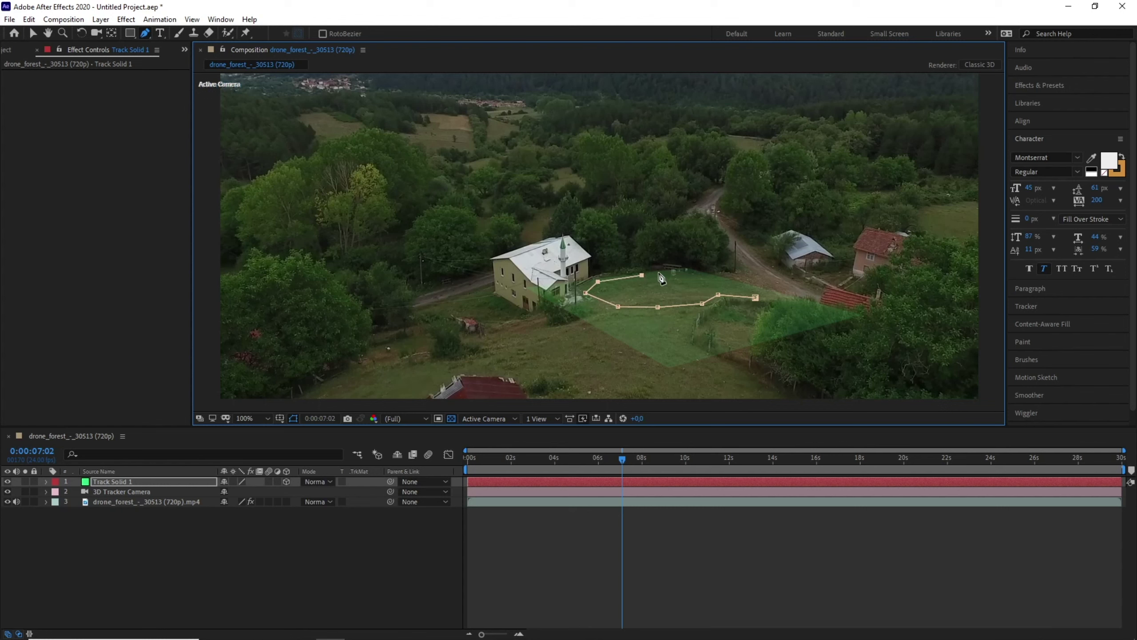
click(681, 271)
click(709, 277)
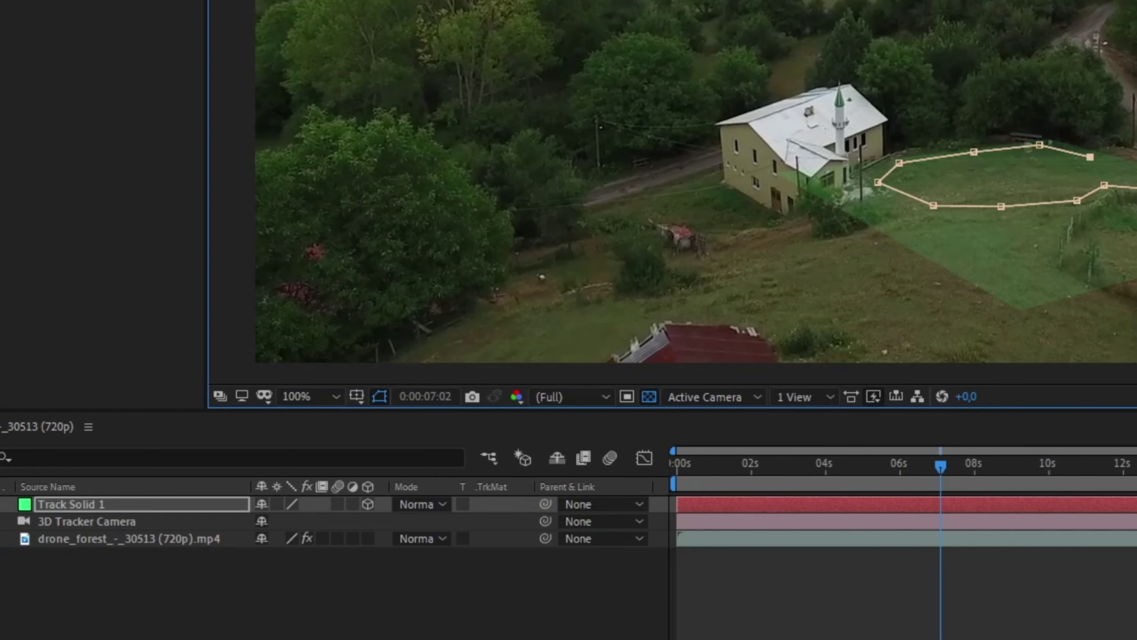
click(1136, 170)
click(973, 151)
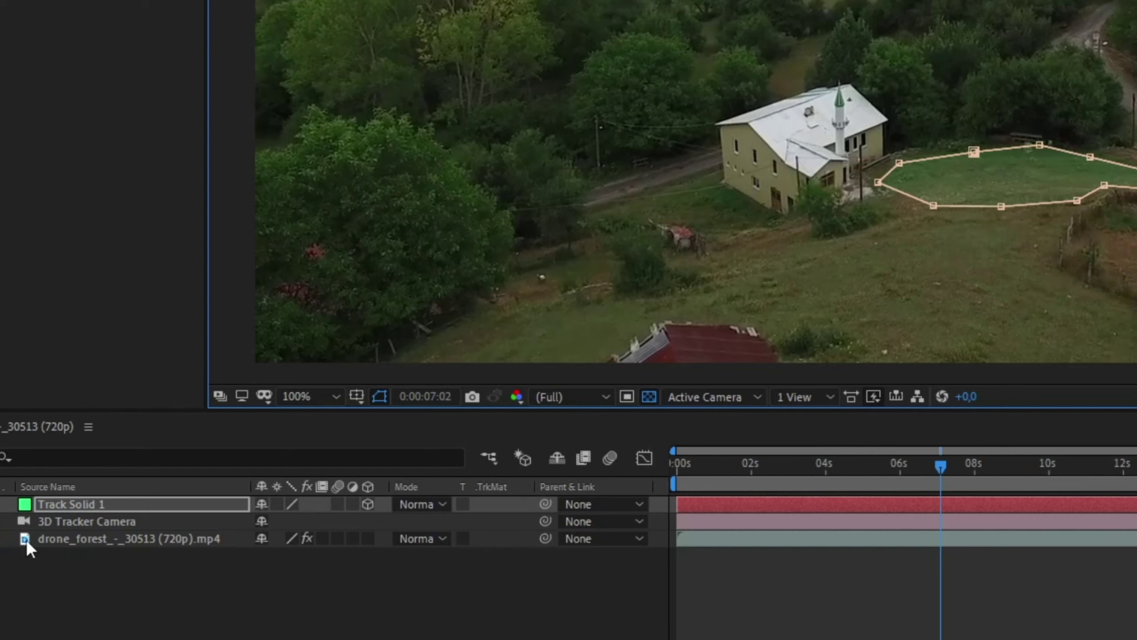
Raise Track Solid 1's opacity from 10% to 100%
click(105, 502)
key(t)
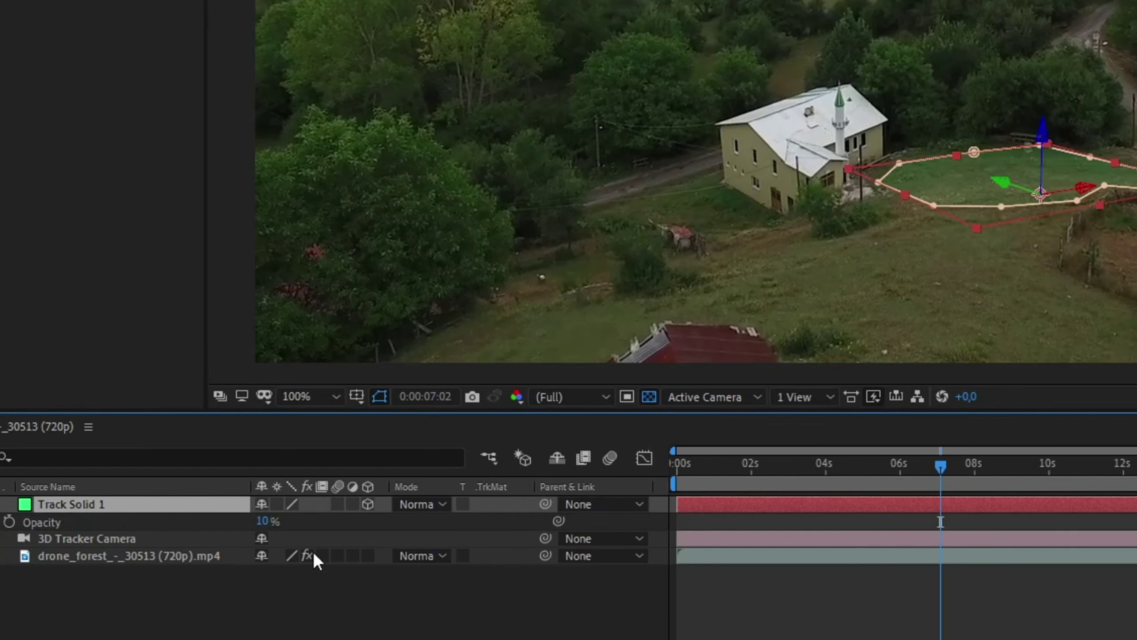
drag(263, 527, 410, 519)
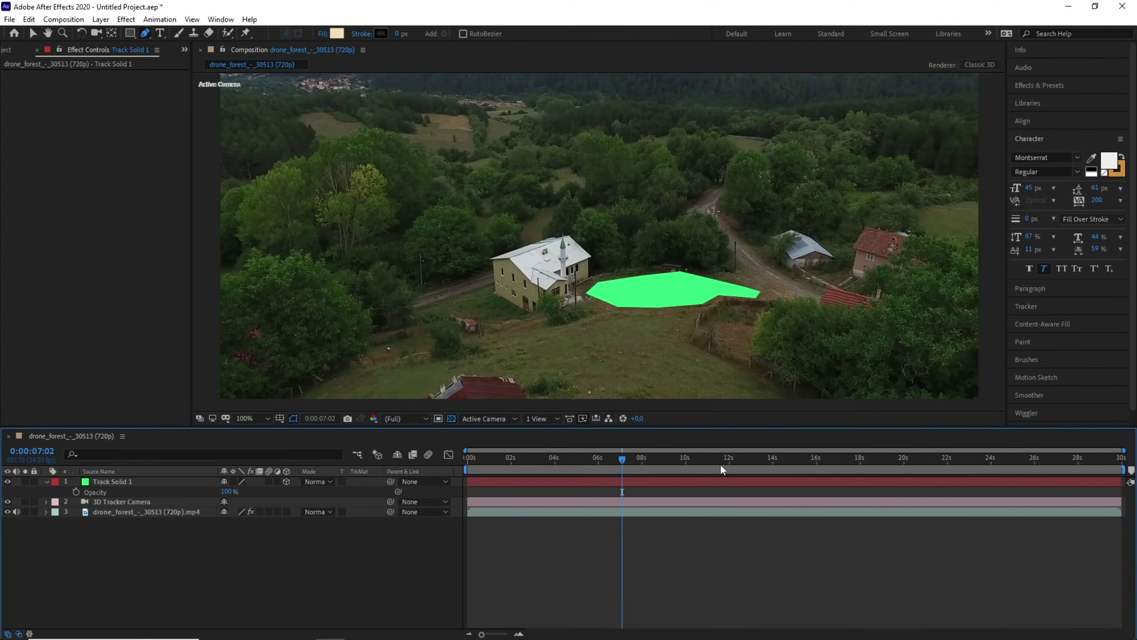
Search 'str' in Effects & Presets and apply Generate > Stroke to Track Solid 1
click(724, 482)
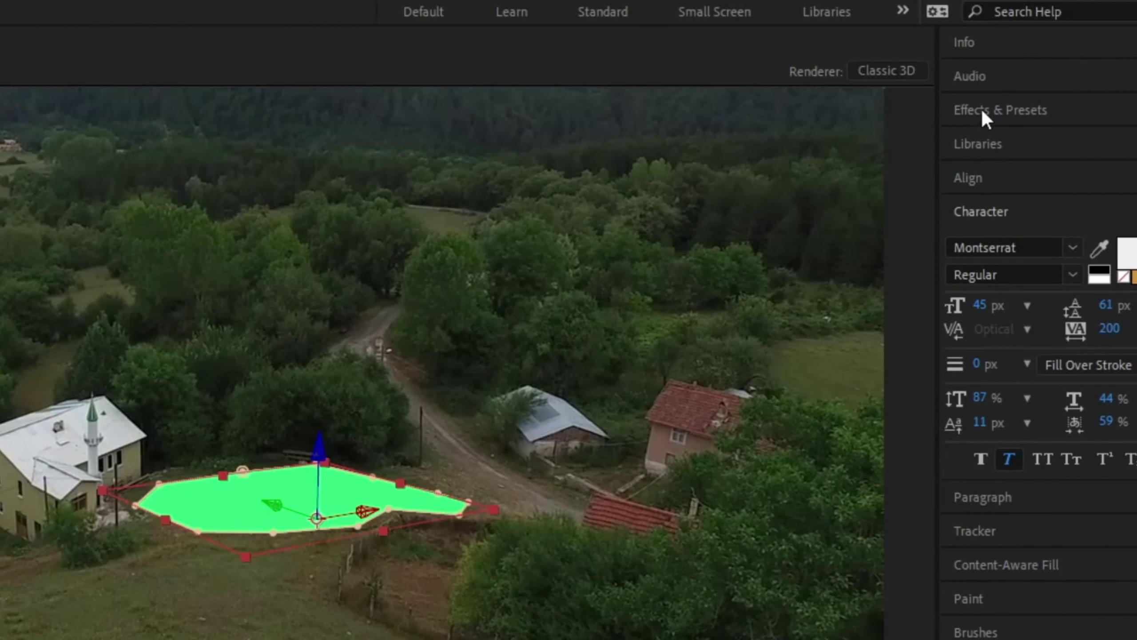
click(981, 107)
click(1016, 137)
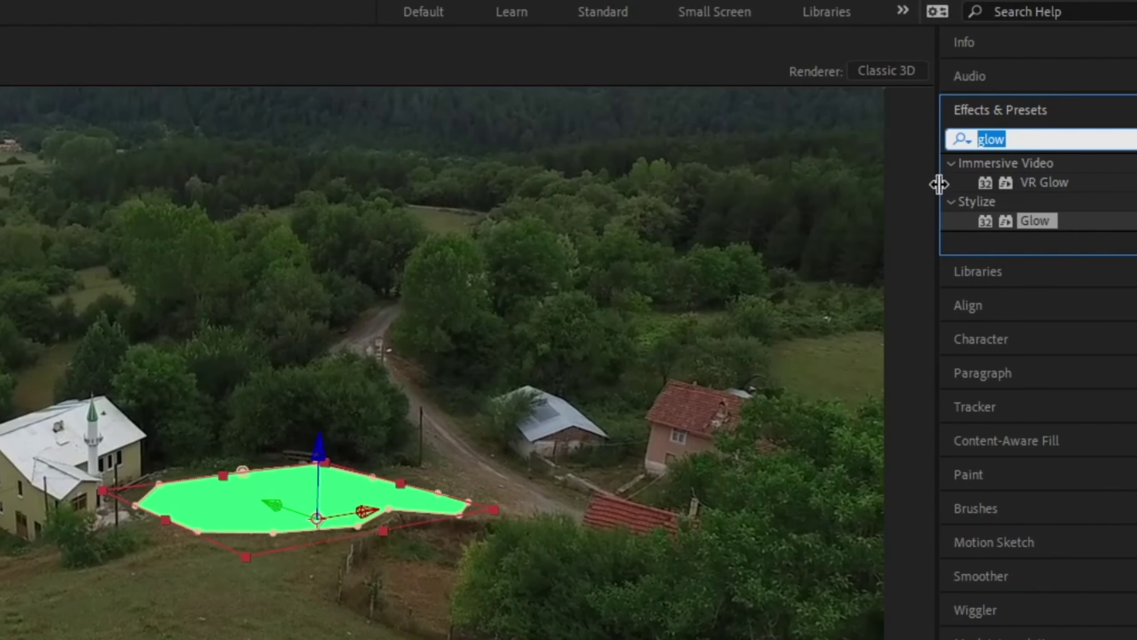
text(s)
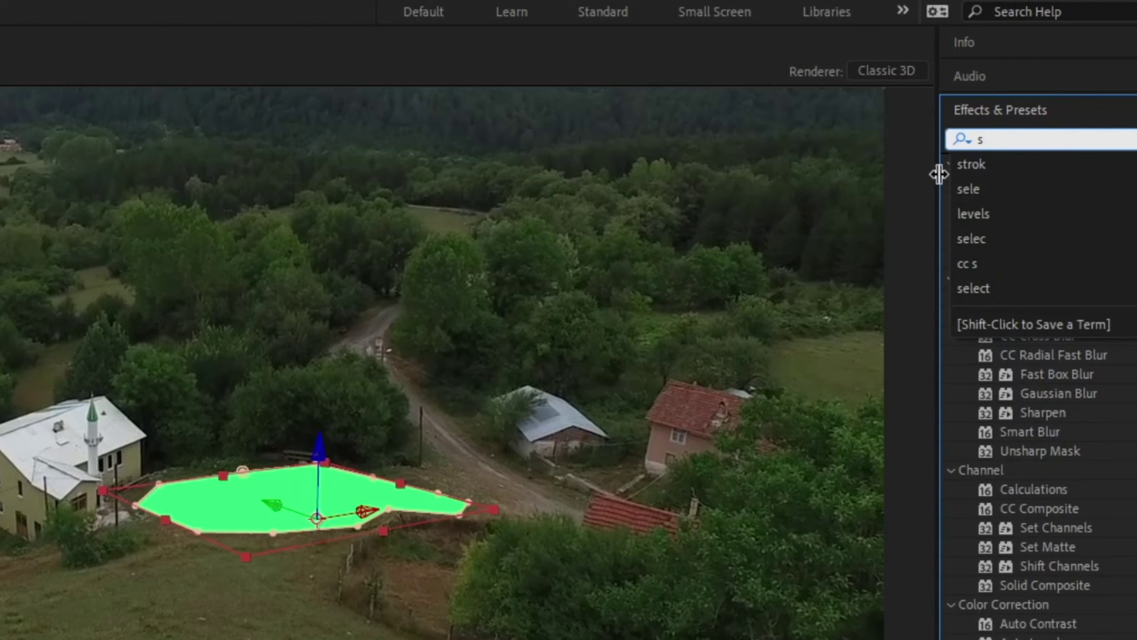
text(tr)
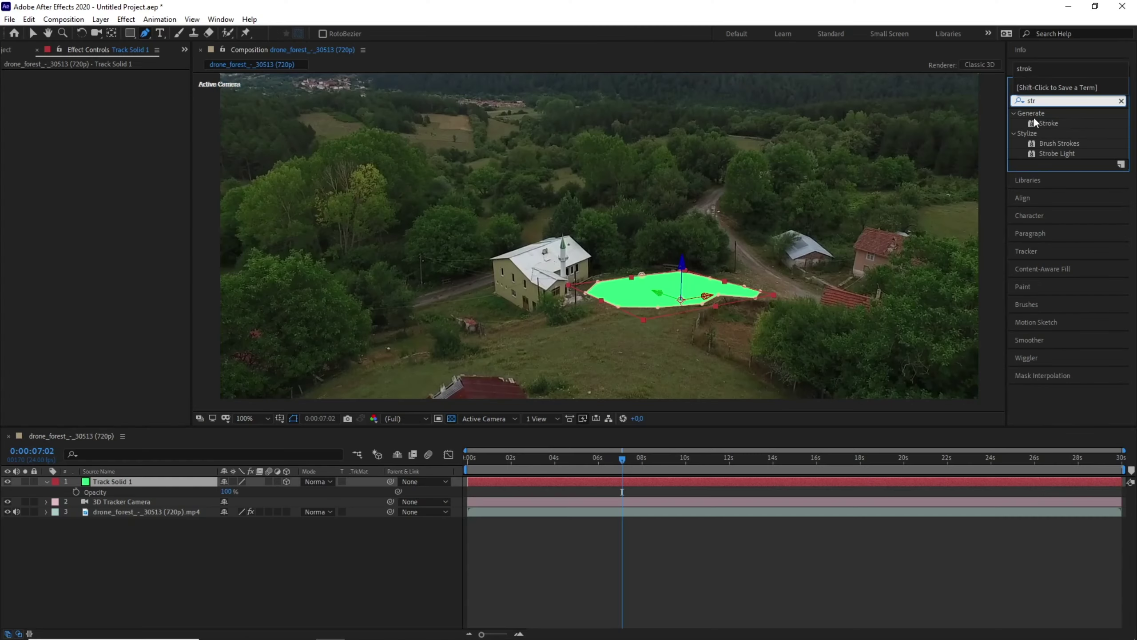
drag(1052, 122, 659, 292)
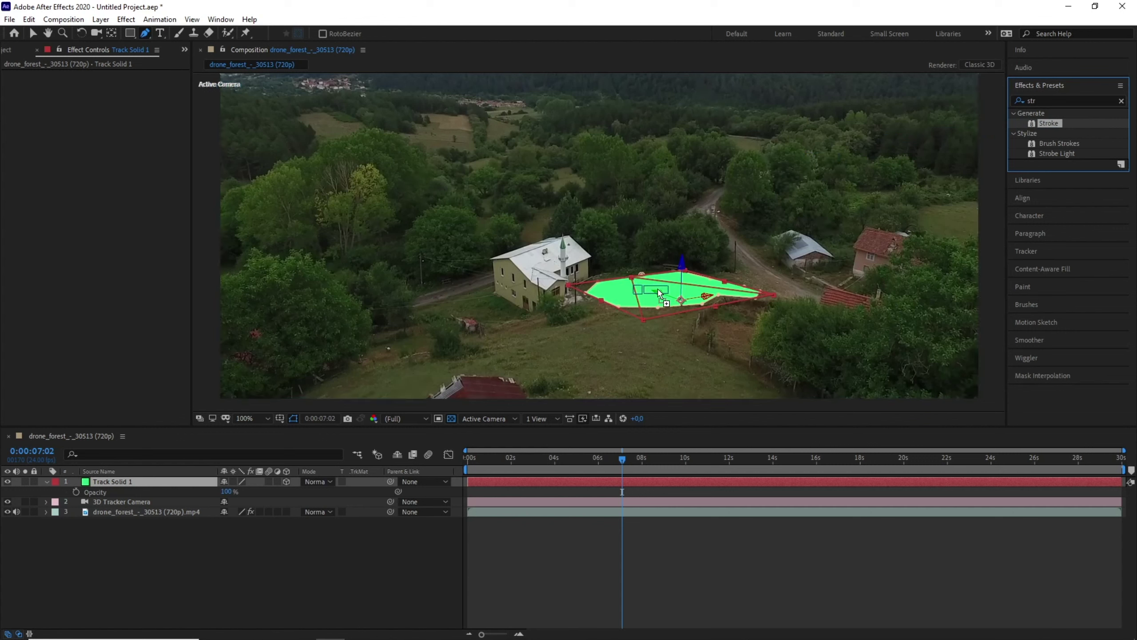
drag(658, 292, 179, 481)
Set the Stroke Paint Style to On Transparent so only a white outline remains, viewed at 200%
key(v)
click(669, 289)
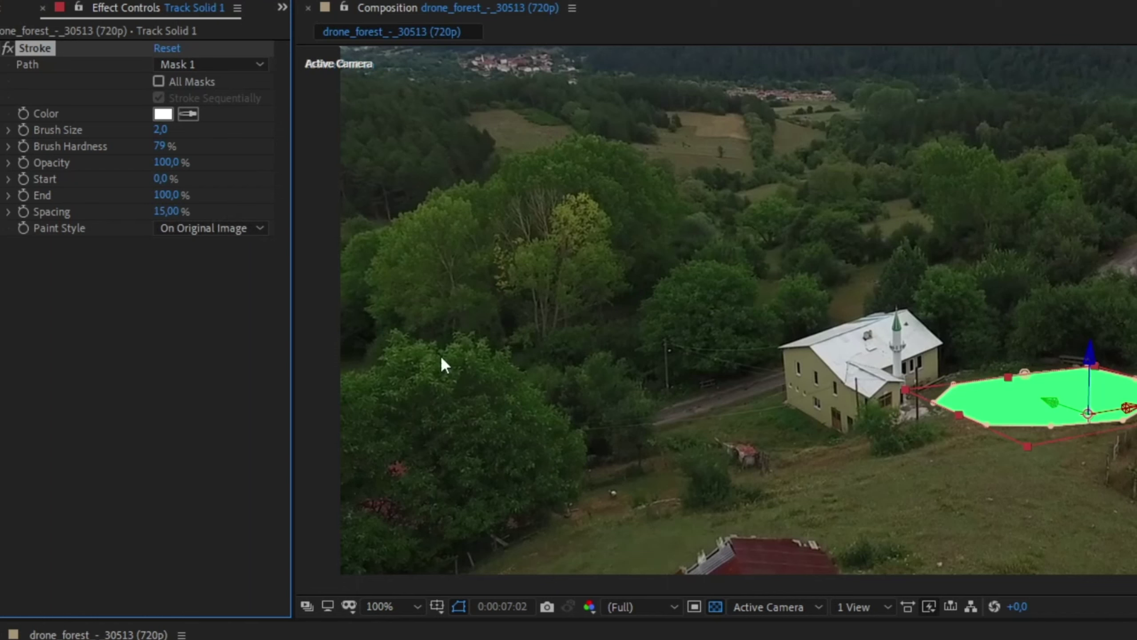
click(210, 230)
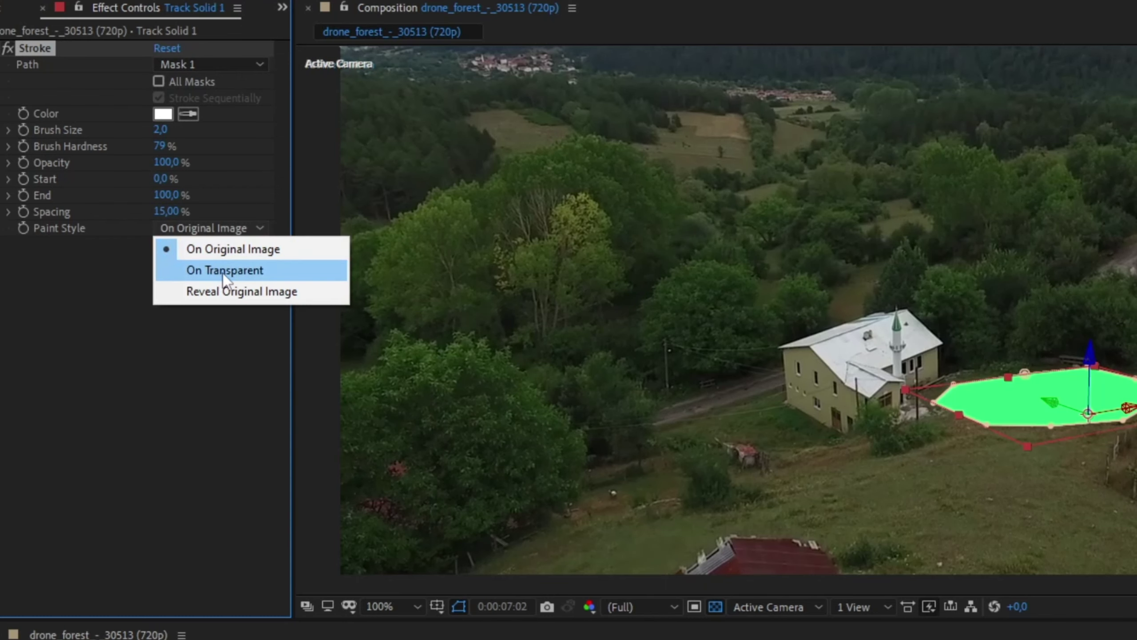
click(251, 271)
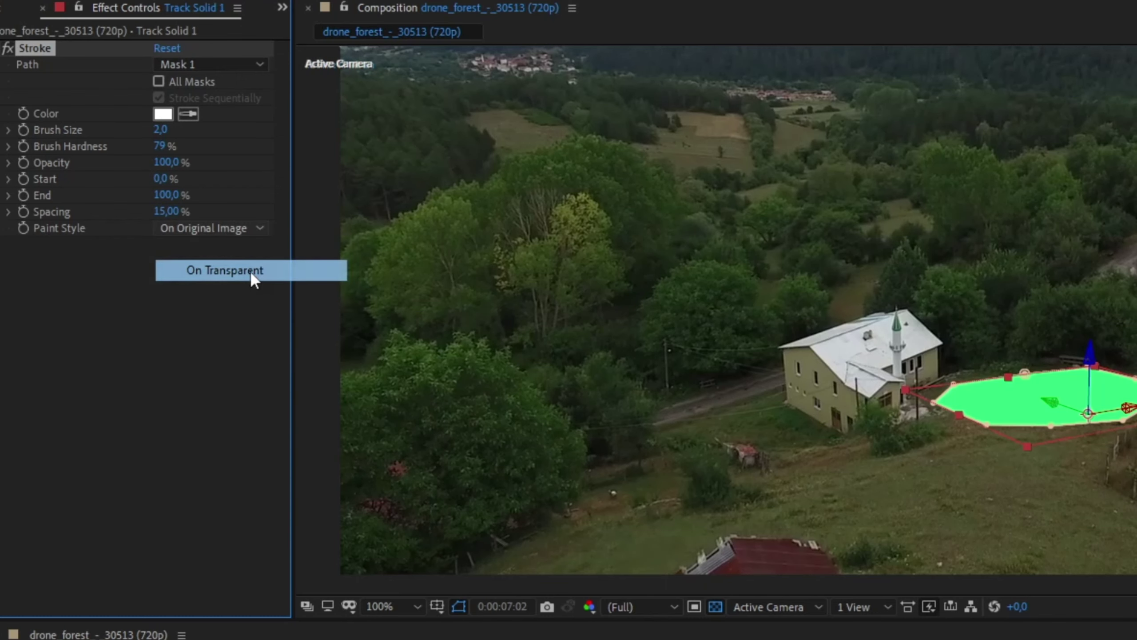
key(period)
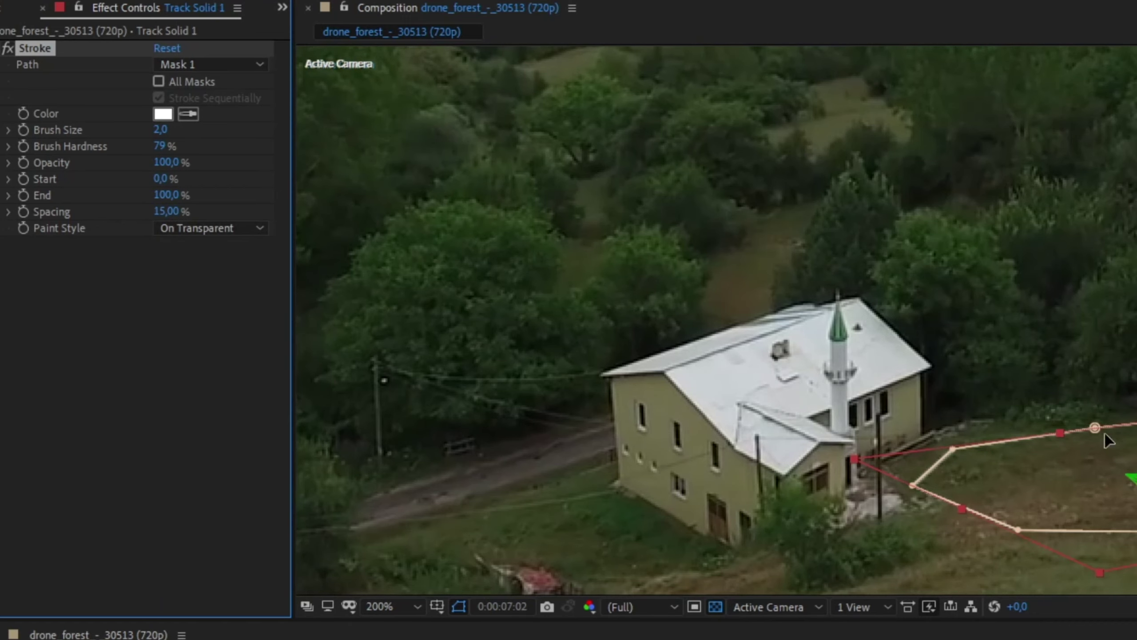
scroll(1021, 389, up, 2)
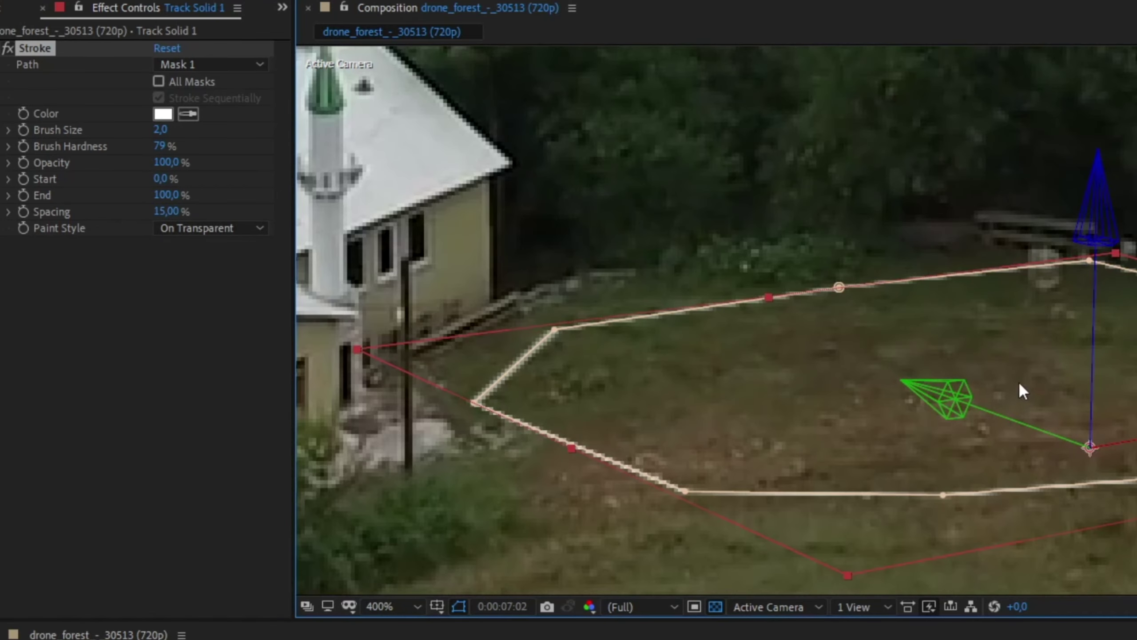
scroll(1018, 380, down, 2)
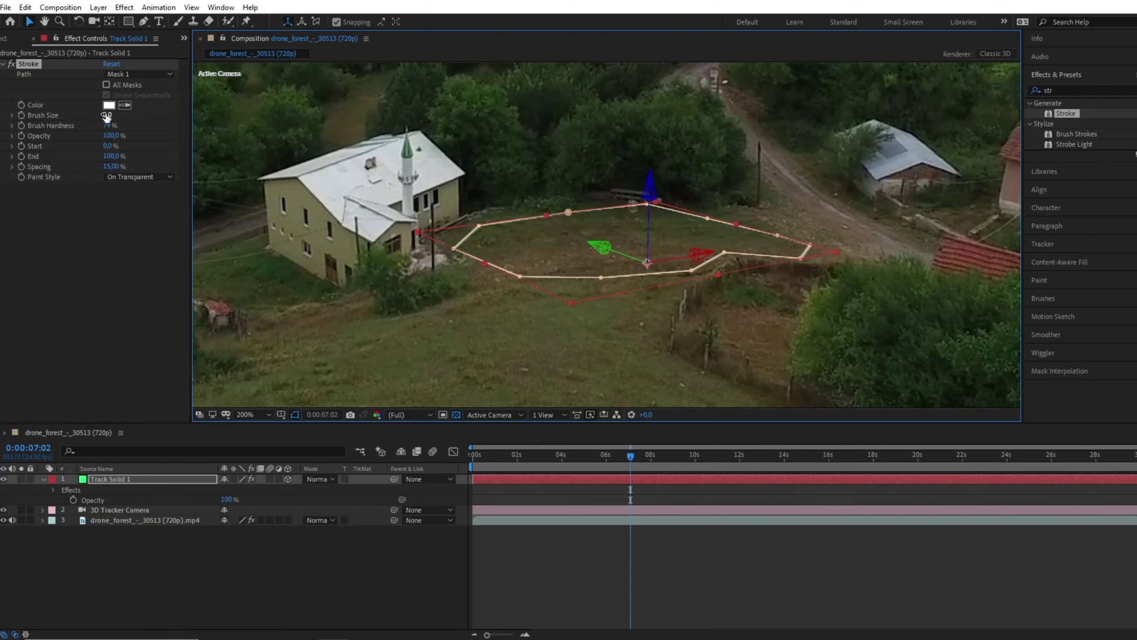
Raise the Stroke Brush Size to 9.0, then scrub the playhead to check the outline tracking
mouse_move(106, 116)
mouse_down()
mouse_move(166, 111)
mouse_move(160, 118)
mouse_up()
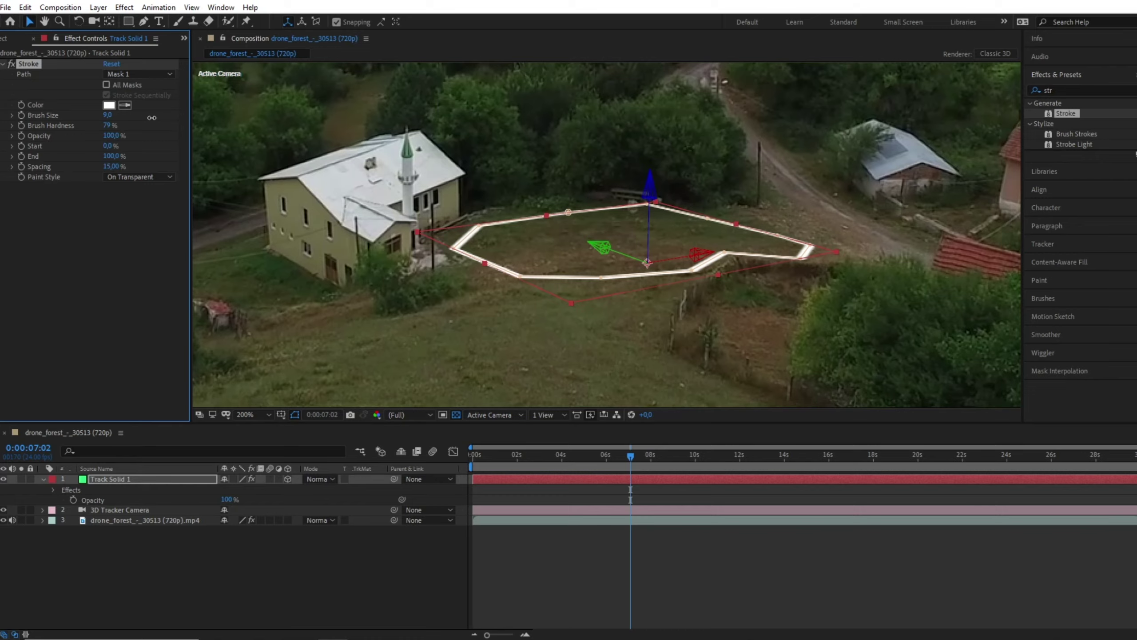
click(602, 457)
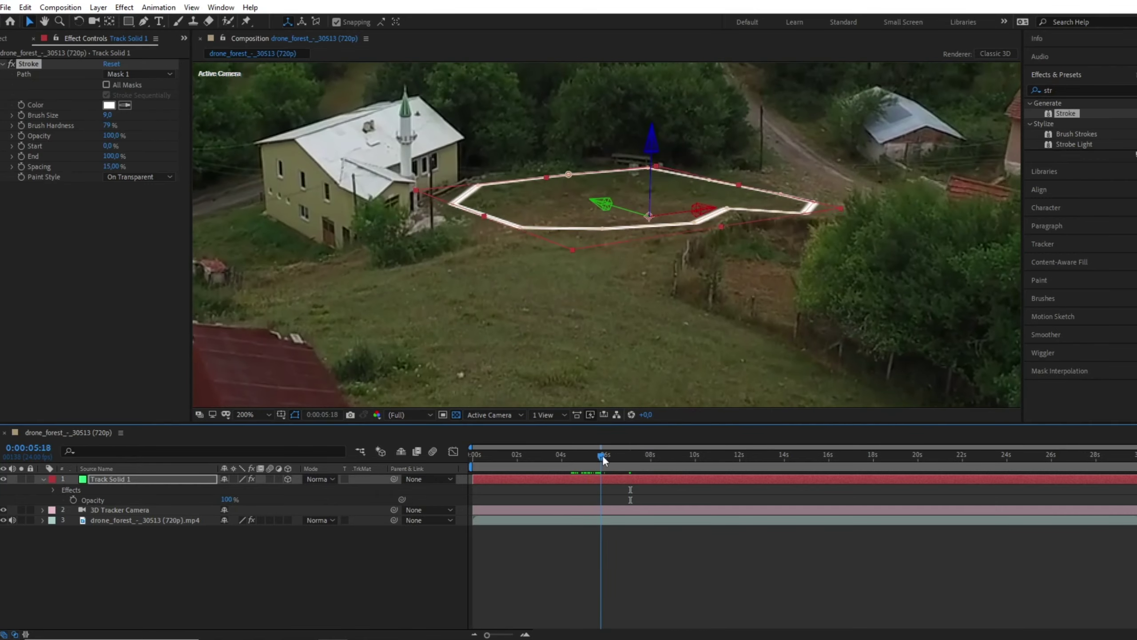
mouse_move(603, 457)
mouse_down()
mouse_move(617, 457)
mouse_move(529, 459)
mouse_move(758, 479)
mouse_move(652, 468)
mouse_up()
scroll(633, 328, down, 2)
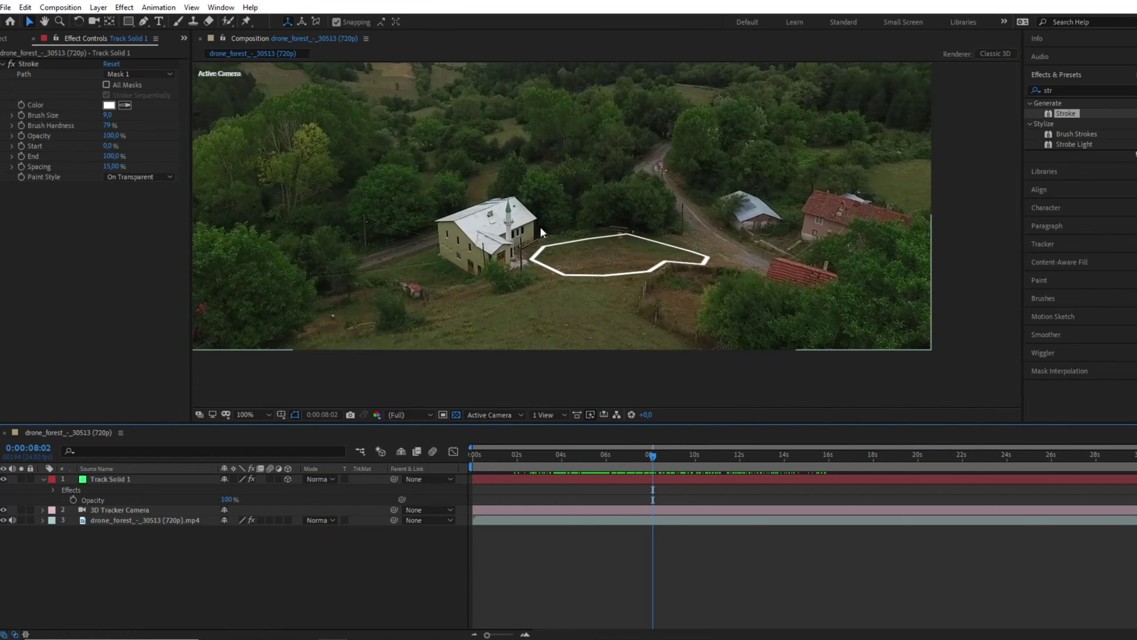
drag(519, 455, 560, 461)
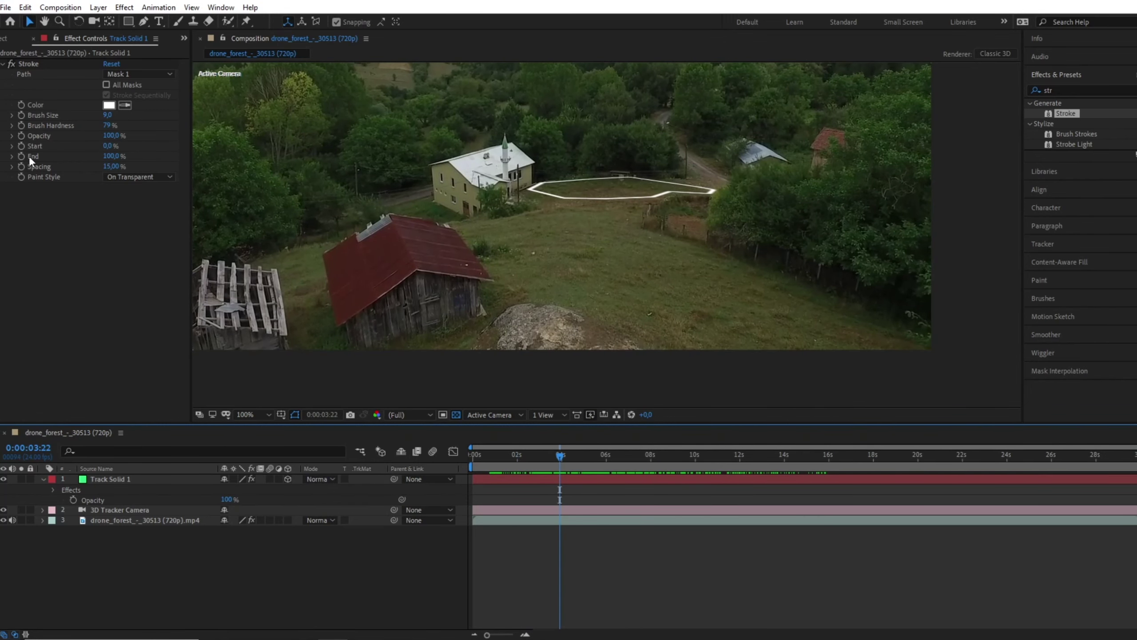
Return the stroke End to 0% and try a Stroke Start of 70% at 200% view magnification
drag(59, 156, 48, 156)
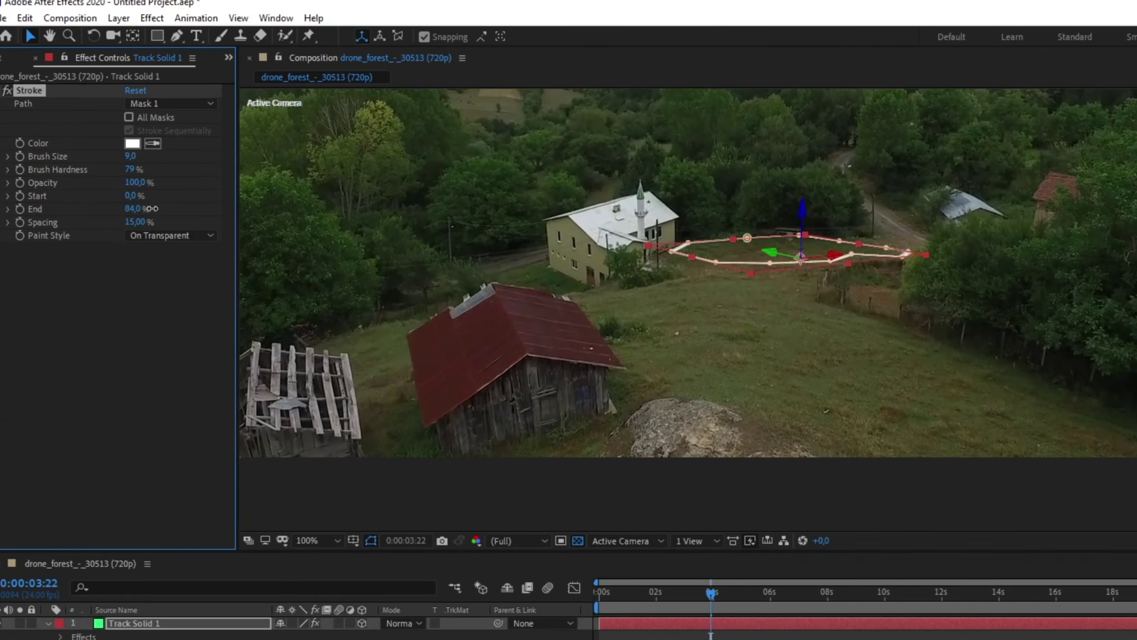
mouse_move(42, 209)
mouse_down()
mouse_move(32, 213)
mouse_move(43, 213)
mouse_up()
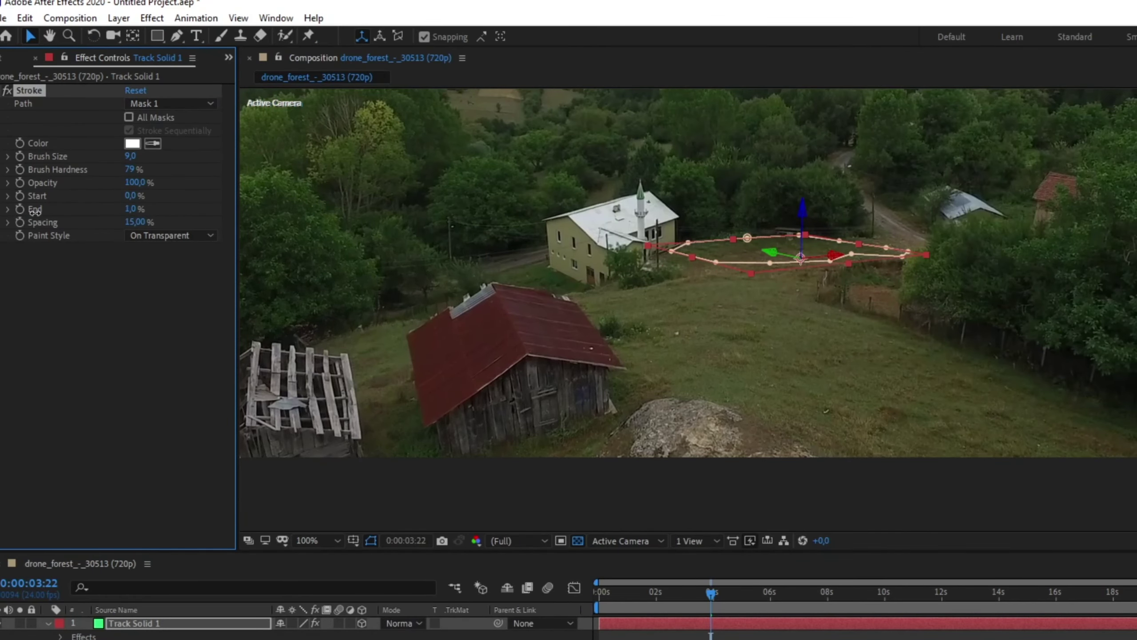
key(period)
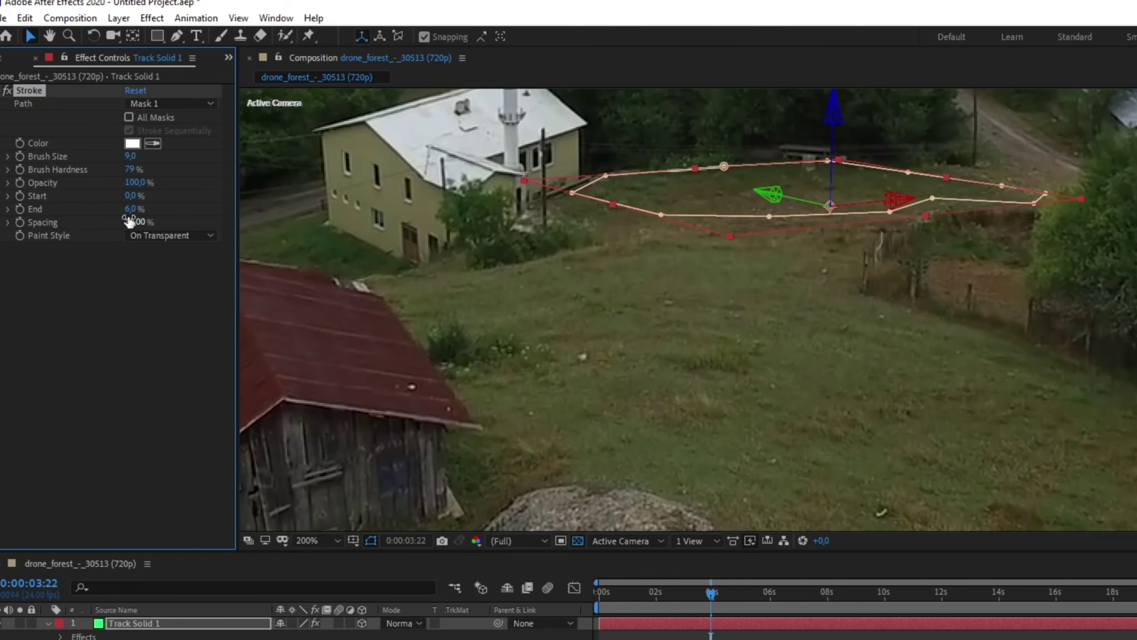
drag(130, 208, 104, 213)
mouse_move(131, 195)
mouse_down()
mouse_move(179, 193)
mouse_move(95, 190)
mouse_up()
Enable Stroke Start keyframing and set a new Start keyframe at 0:00:06:16
click(19, 196)
drag(709, 593, 823, 596)
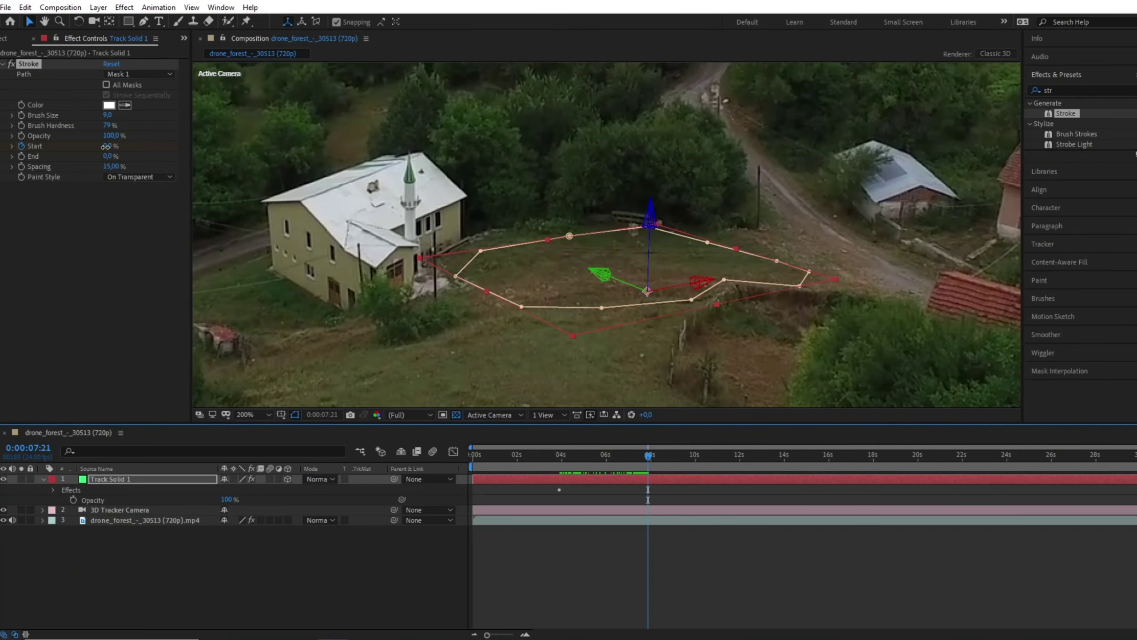
mouse_move(132, 200)
mouse_down()
mouse_move(125, 147)
mouse_move(173, 149)
mouse_up()
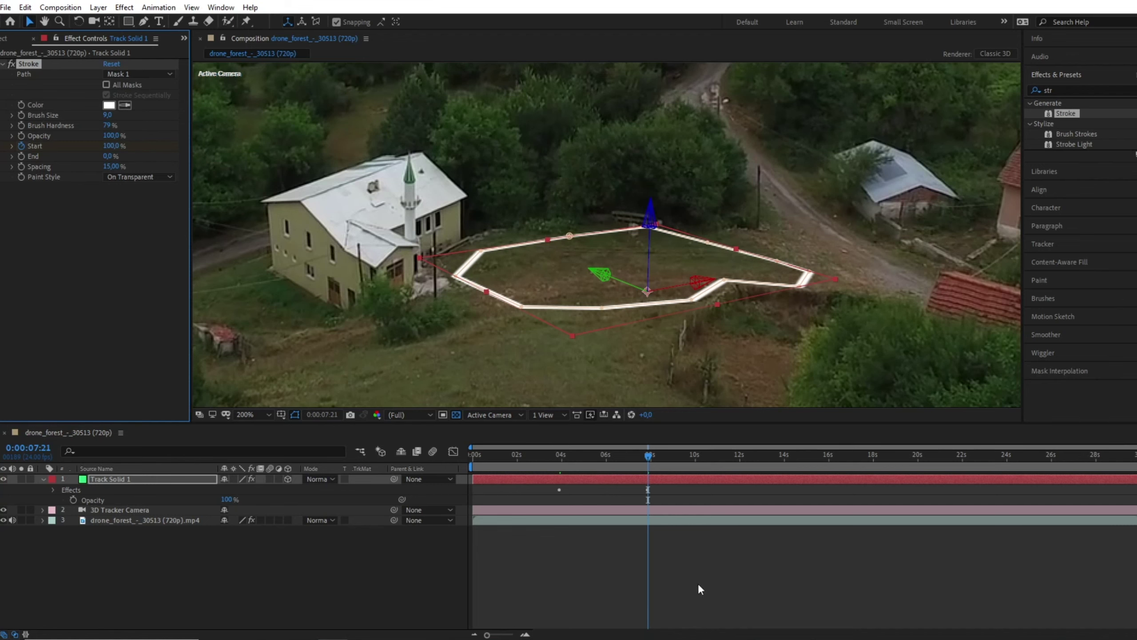
click(711, 557)
Preview the outline drawing itself on, then return to 0:00:08:03
drag(649, 463, 495, 463)
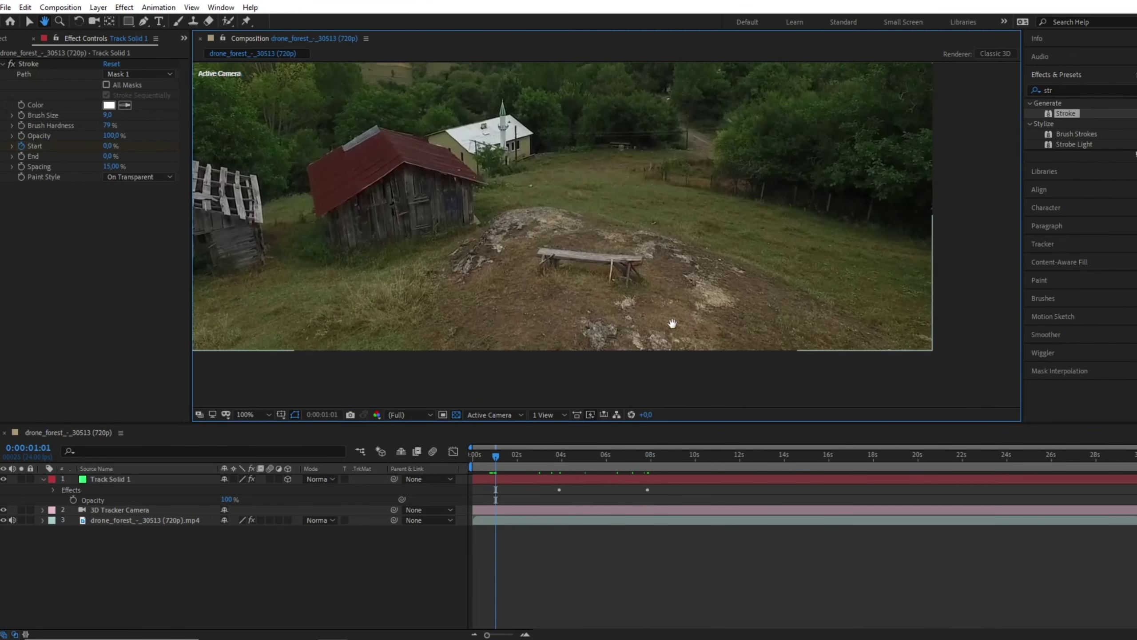
drag(672, 323, 744, 363)
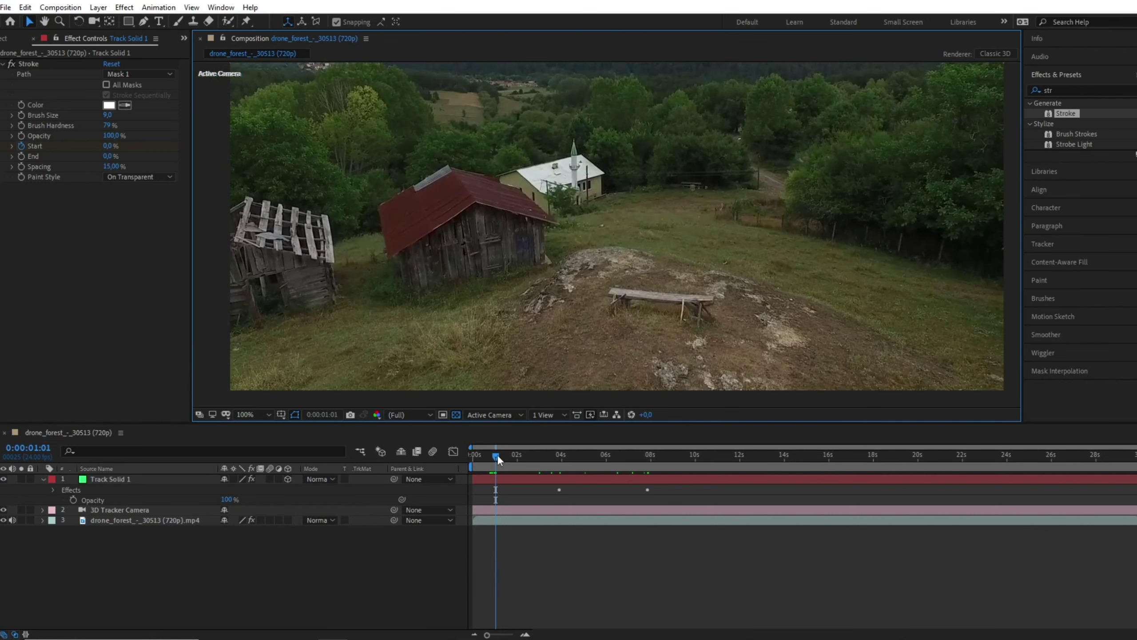
key(space)
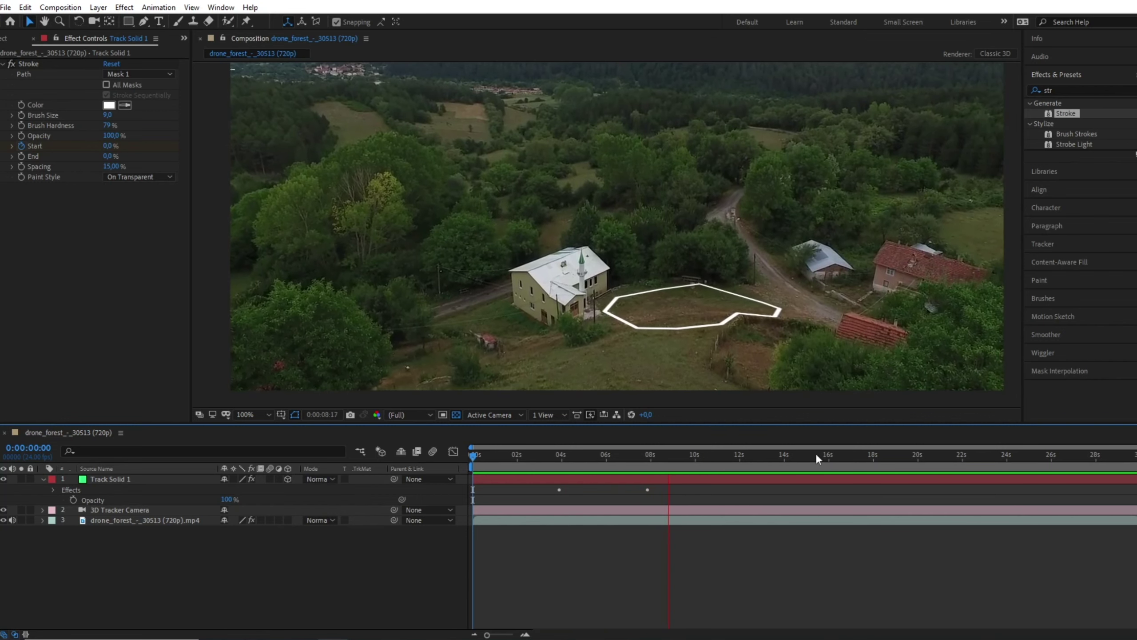
key(space)
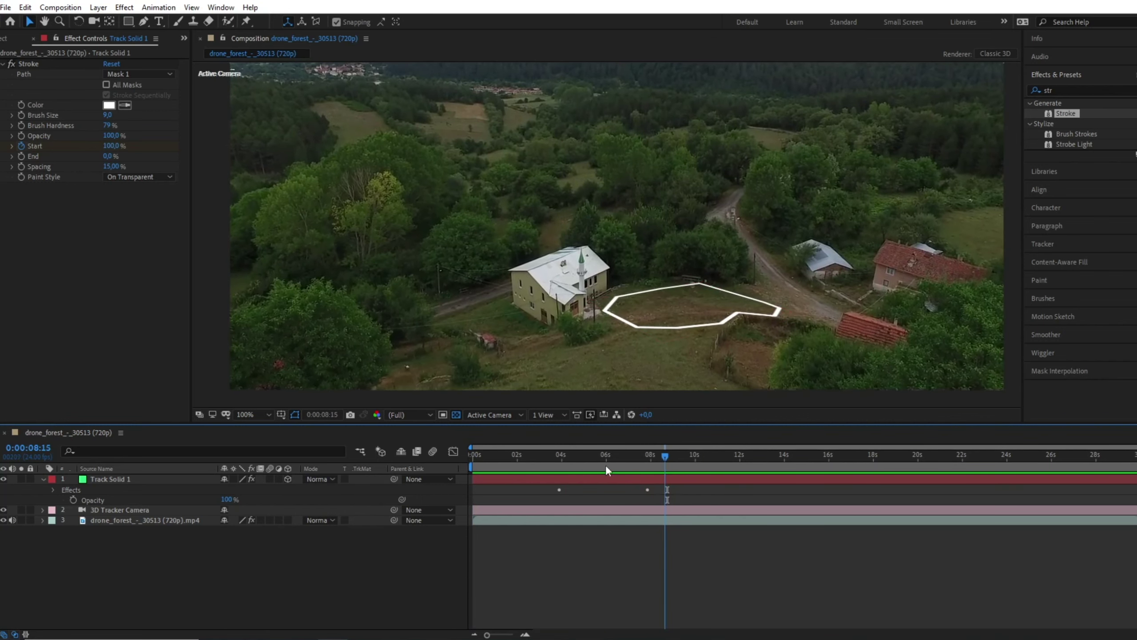
drag(606, 469, 654, 471)
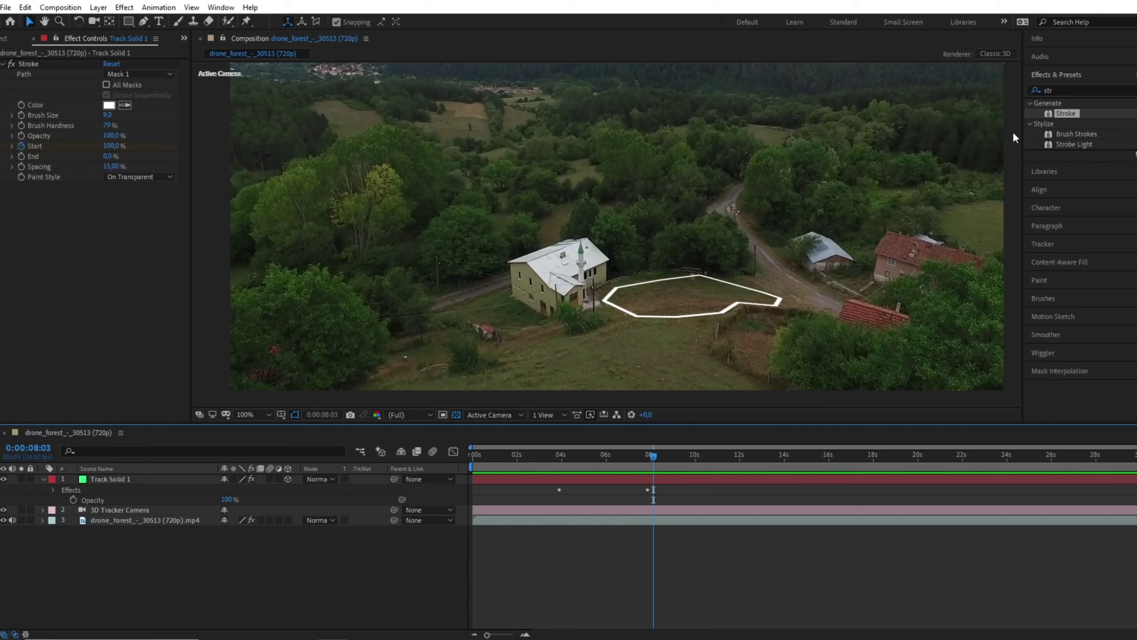
click(1027, 94)
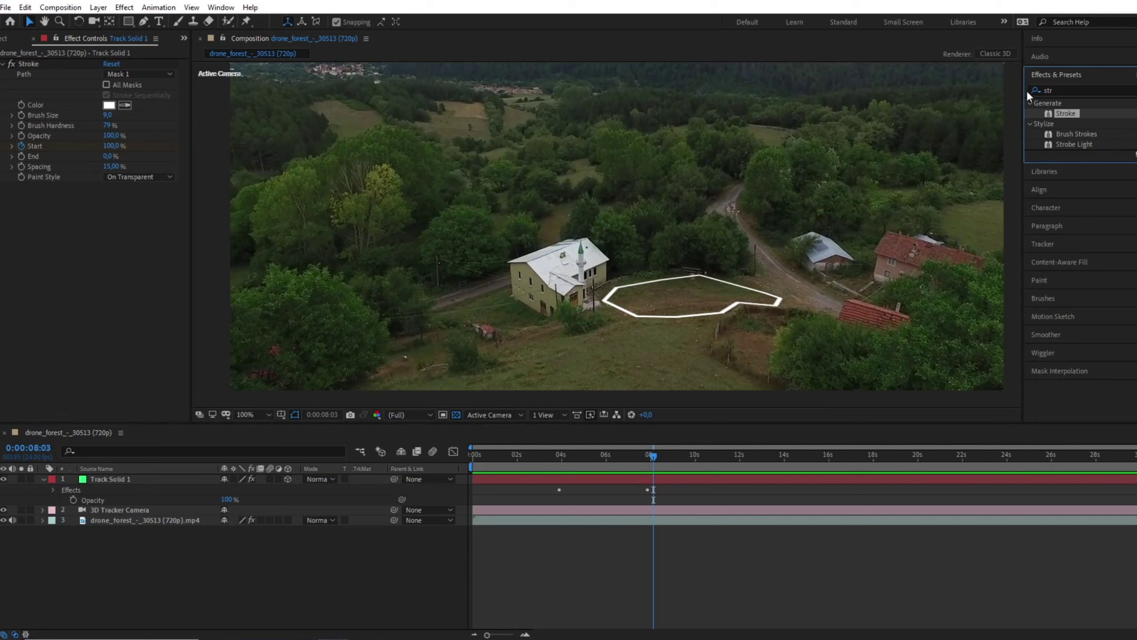
Search 'glow' in Effects & Presets and apply Glow to Track Solid 1
click(1057, 89)
text(g)
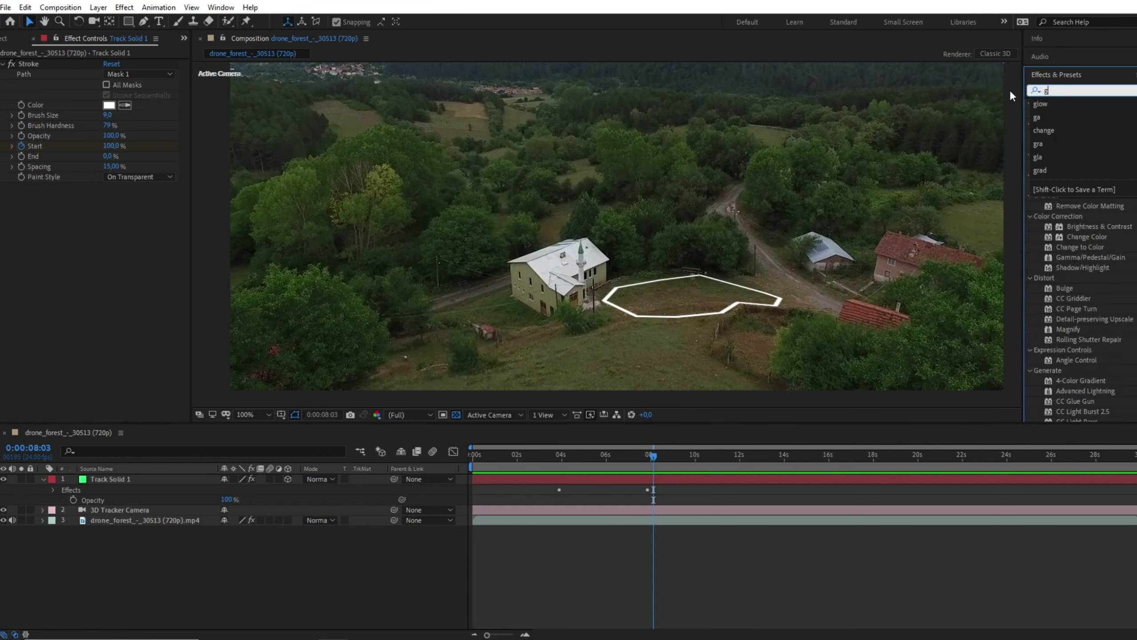
text(low)
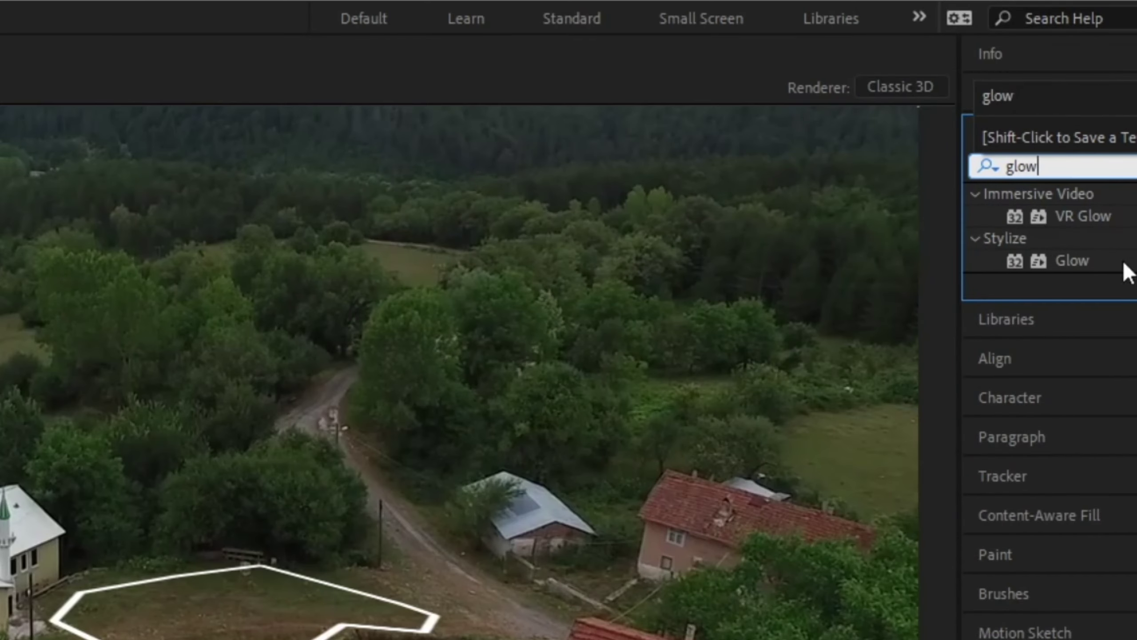
mouse_move(1079, 253)
mouse_down()
mouse_move(621, 412)
mouse_move(643, 506)
mouse_move(647, 497)
mouse_up()
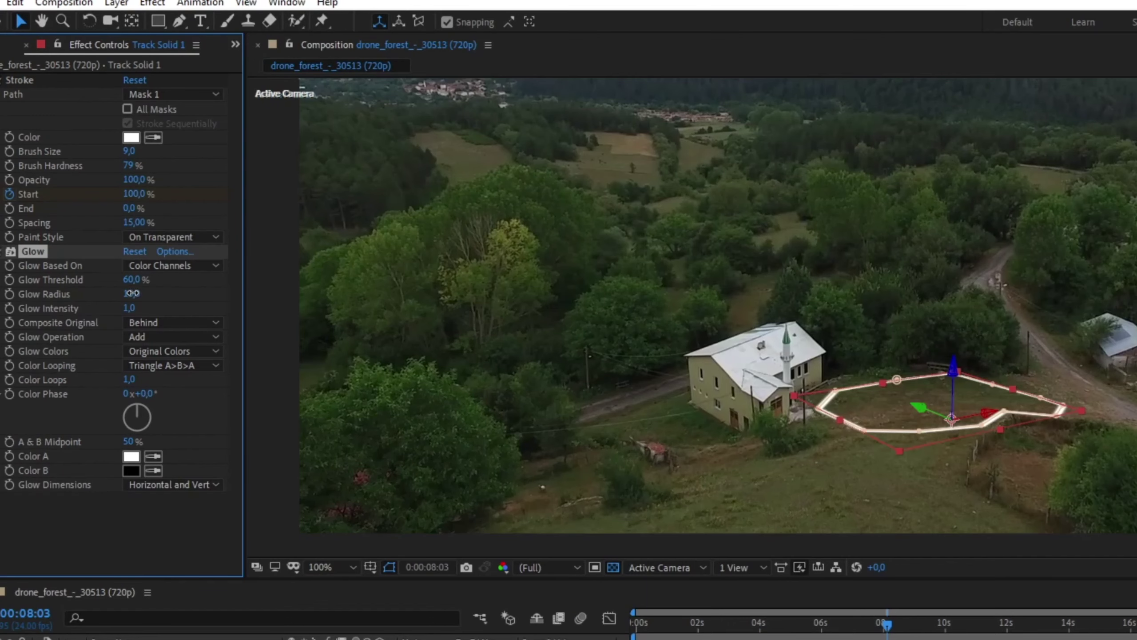
drag(83, 231, 429, 305)
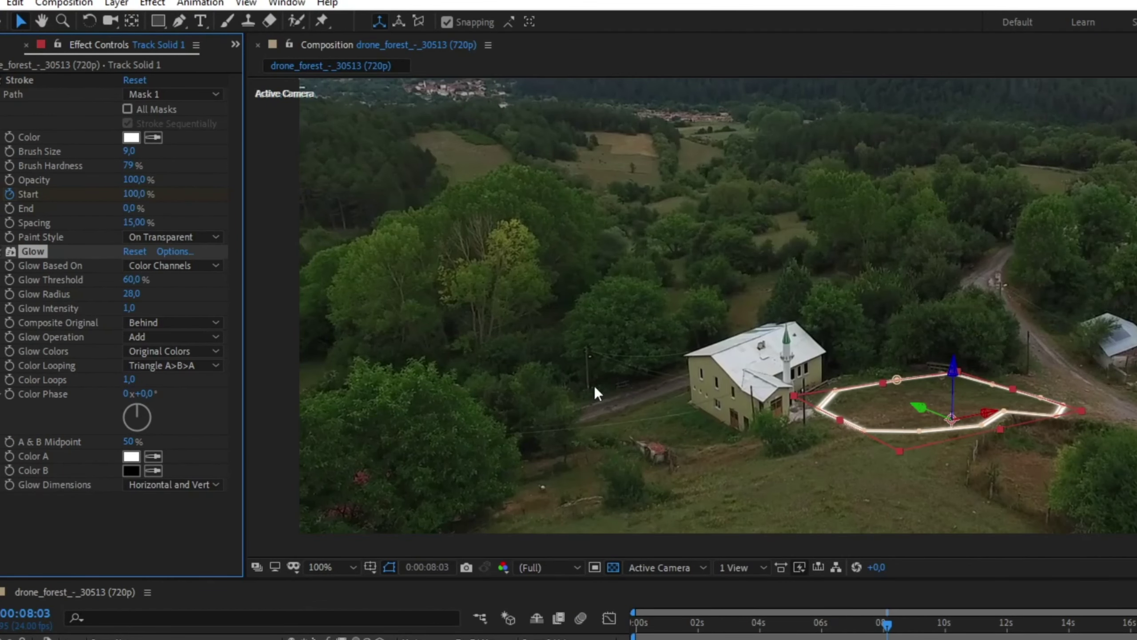
scroll(989, 460, up, 2)
scroll(989, 460, up, 1)
drag(990, 459, 790, 219)
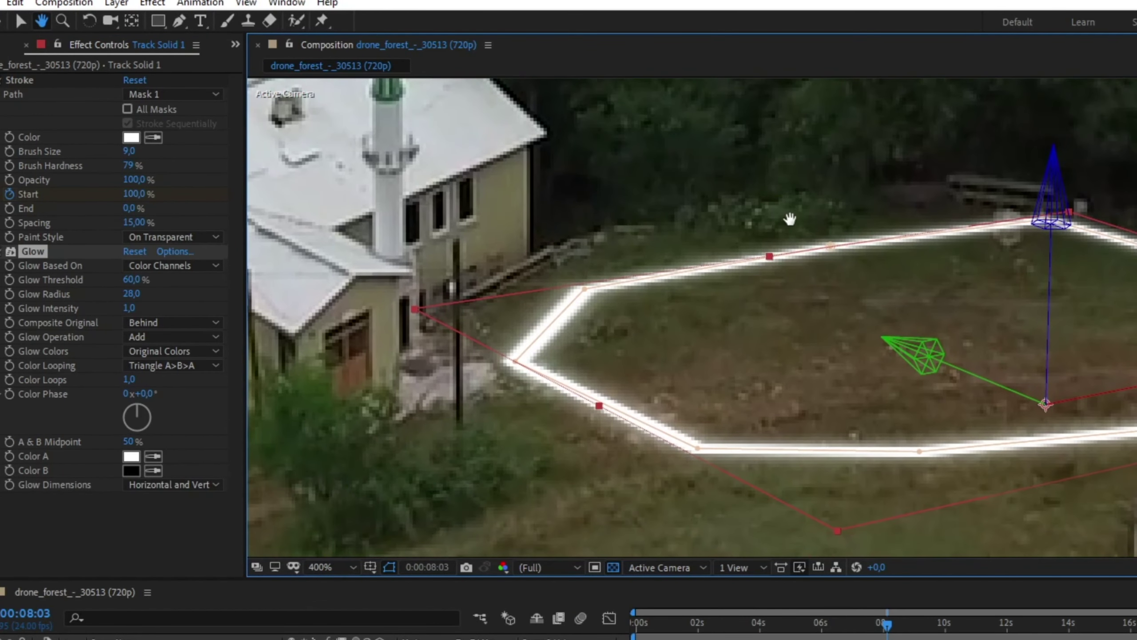
Set Glow Intensity to 2,5 and Glow Radius to 9,0, comparing with the effect off
key(v)
click(2, 258)
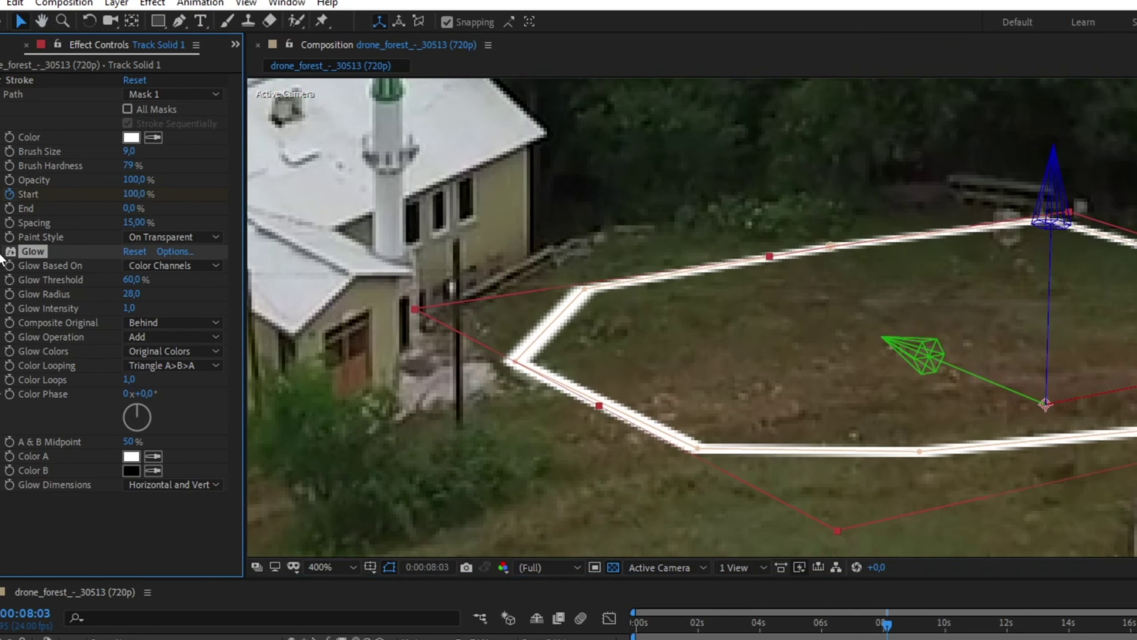
click(1, 258)
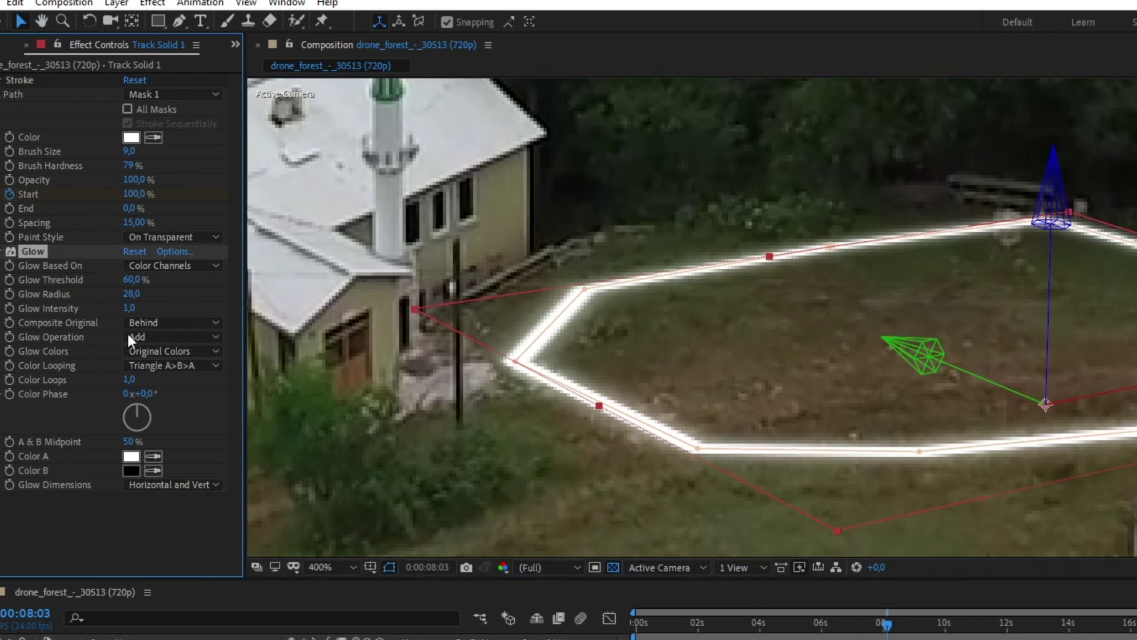
drag(137, 306, 258, 306)
mouse_move(130, 294)
mouse_down()
mouse_move(141, 294)
mouse_move(96, 313)
mouse_up()
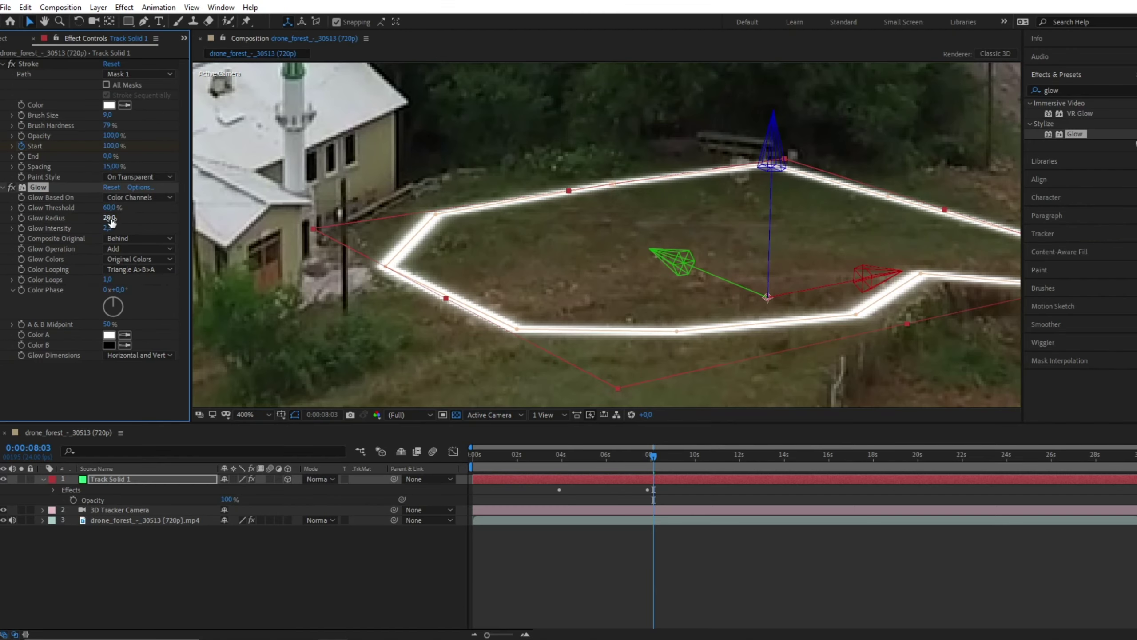
drag(110, 218, 99, 222)
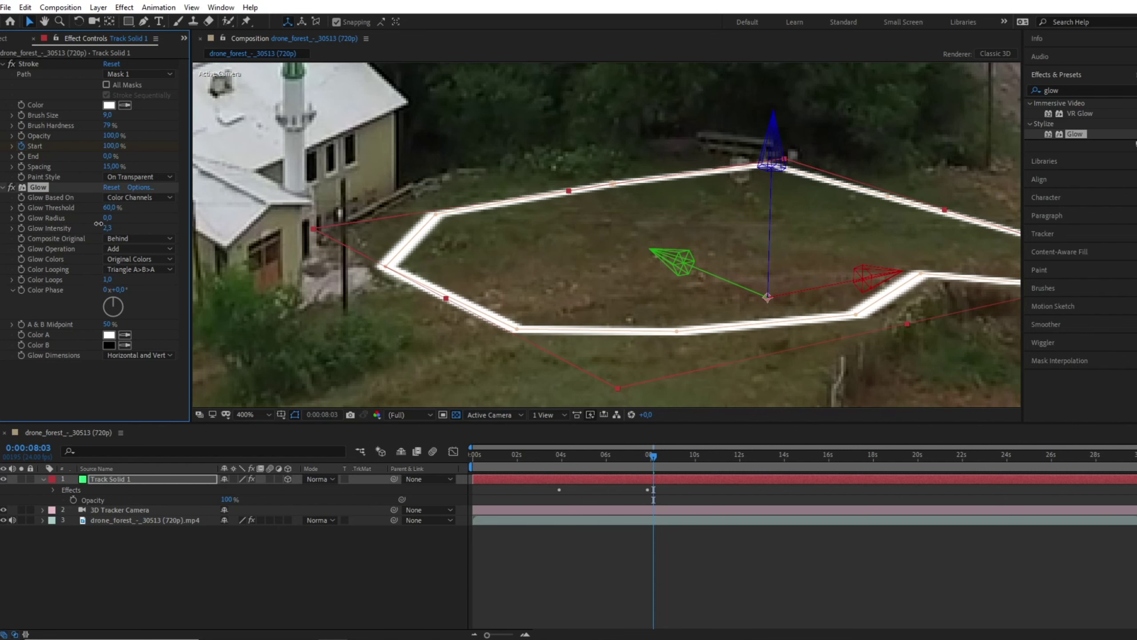
click(4, 188)
scroll(631, 406, down, 3)
scroll(631, 406, down, 1)
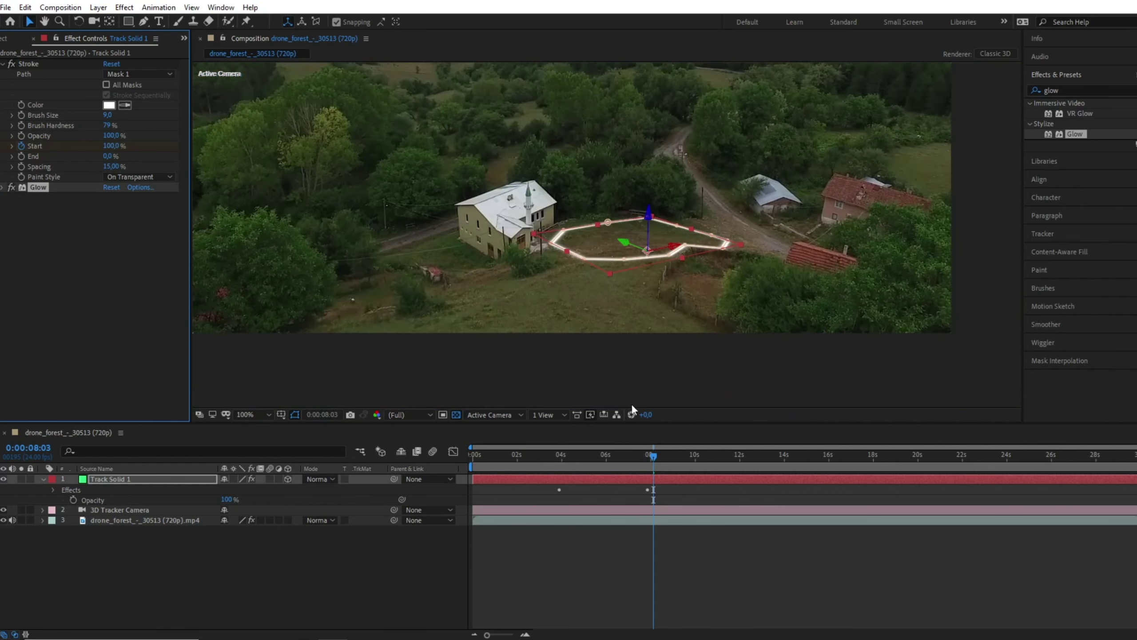
drag(654, 457, 505, 456)
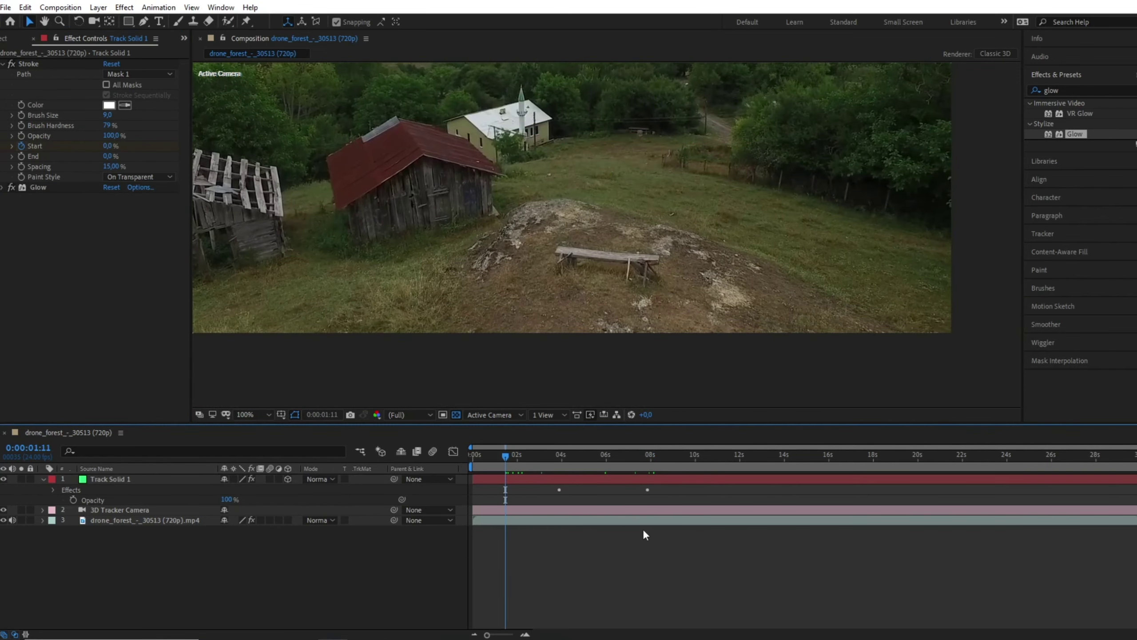
key(comma)
mouse_move(506, 457)
mouse_down()
mouse_move(617, 459)
mouse_move(574, 464)
mouse_move(643, 472)
mouse_move(581, 468)
mouse_move(669, 457)
mouse_up()
key(period)
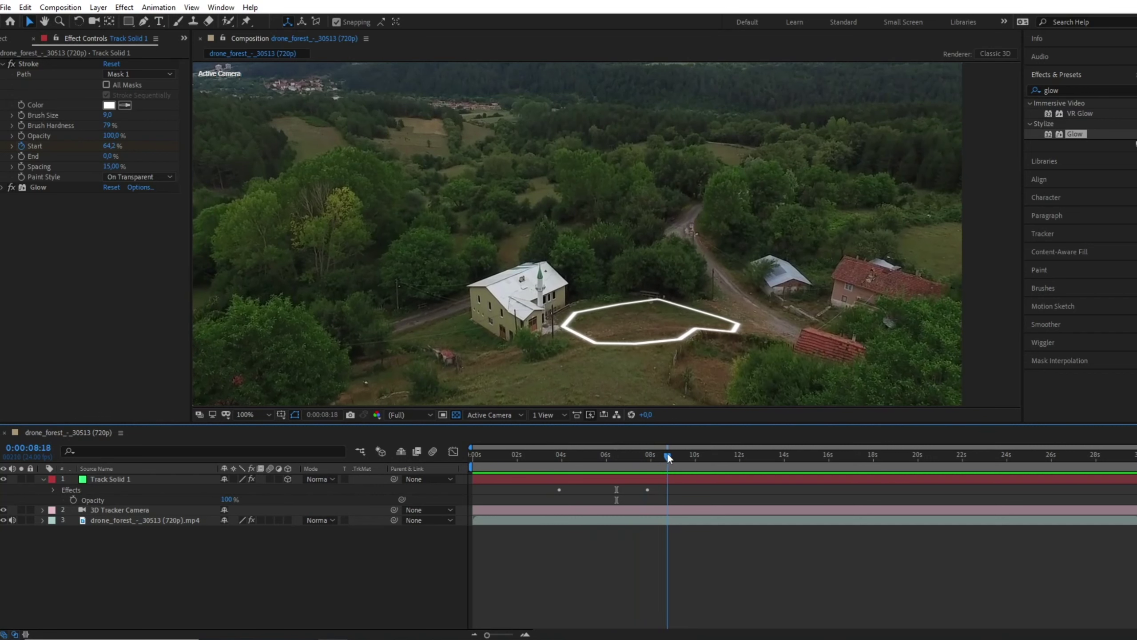
click(43, 478)
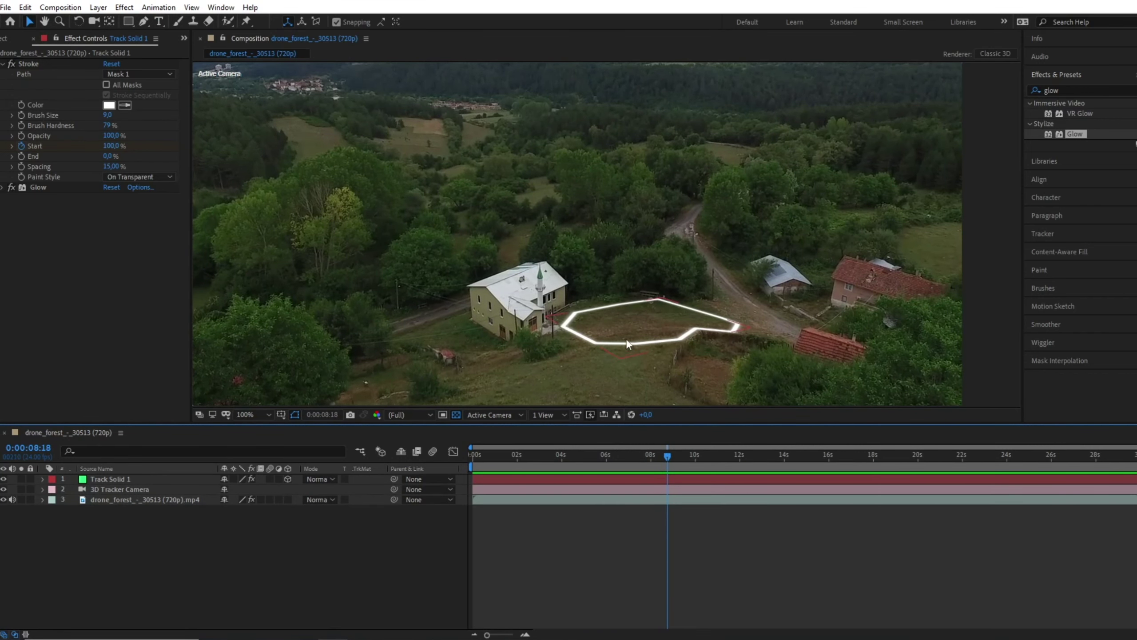
Show the 3D Camera Tracker's track points and scrub the shot to around 6 seconds
click(634, 371)
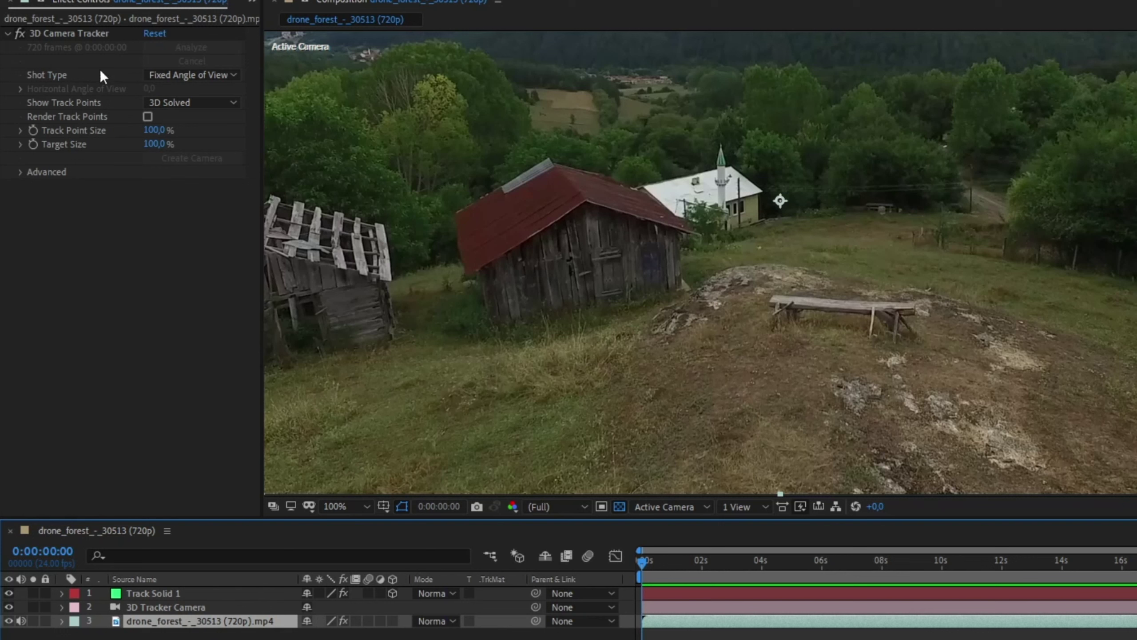
click(59, 34)
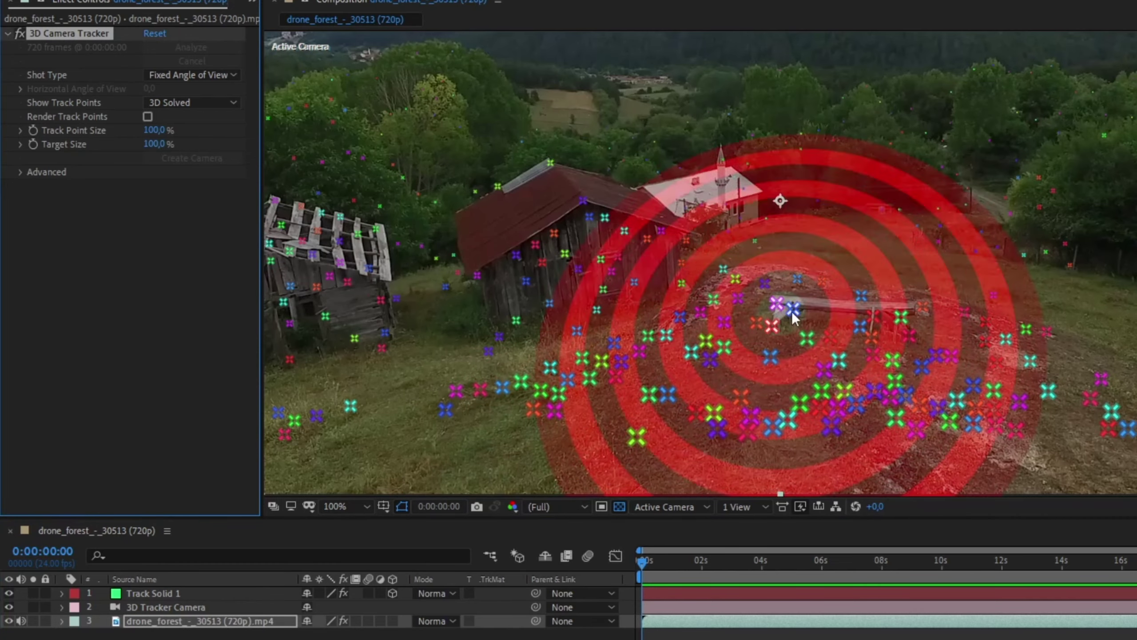
click(552, 454)
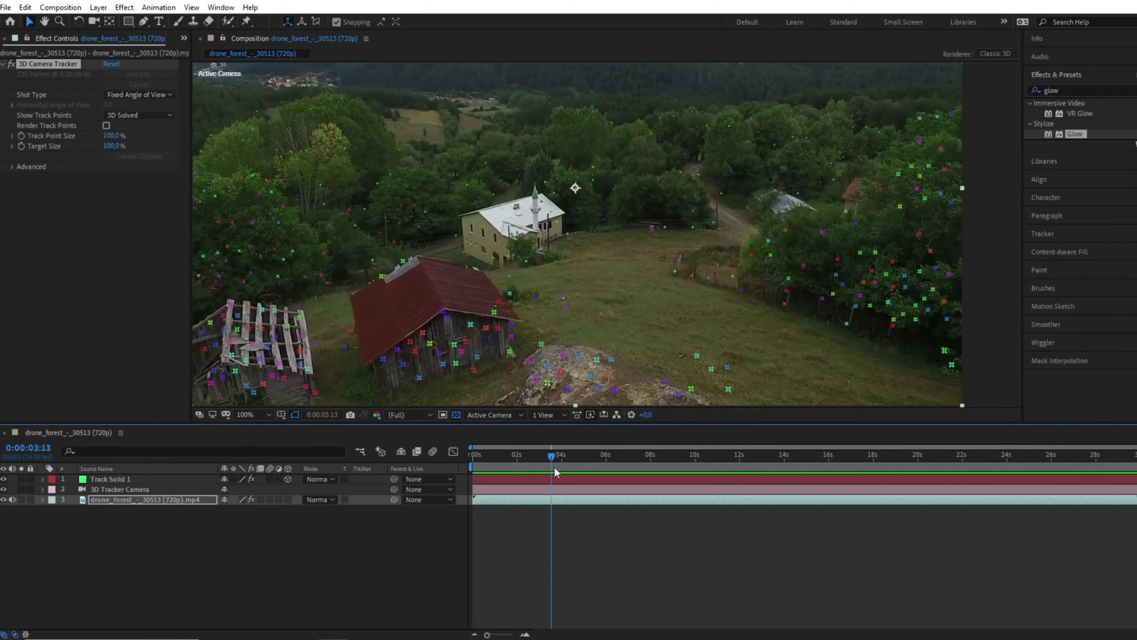
drag(554, 466, 648, 482)
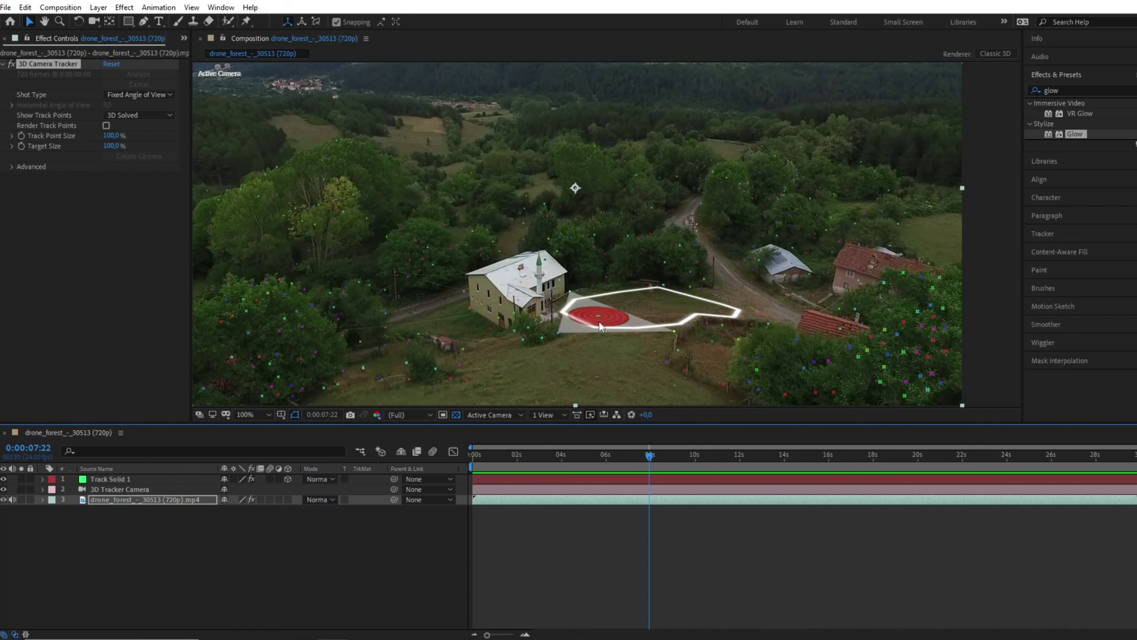
Create a text layer from track points selected on the lawn inside the outline
click(600, 325)
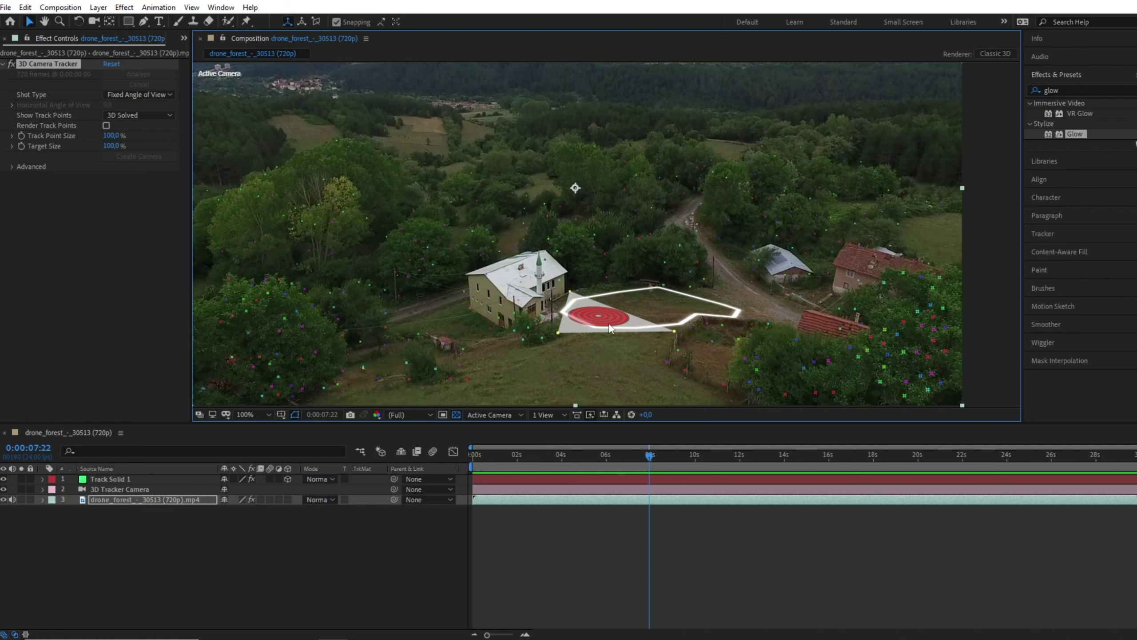
right_click(611, 328)
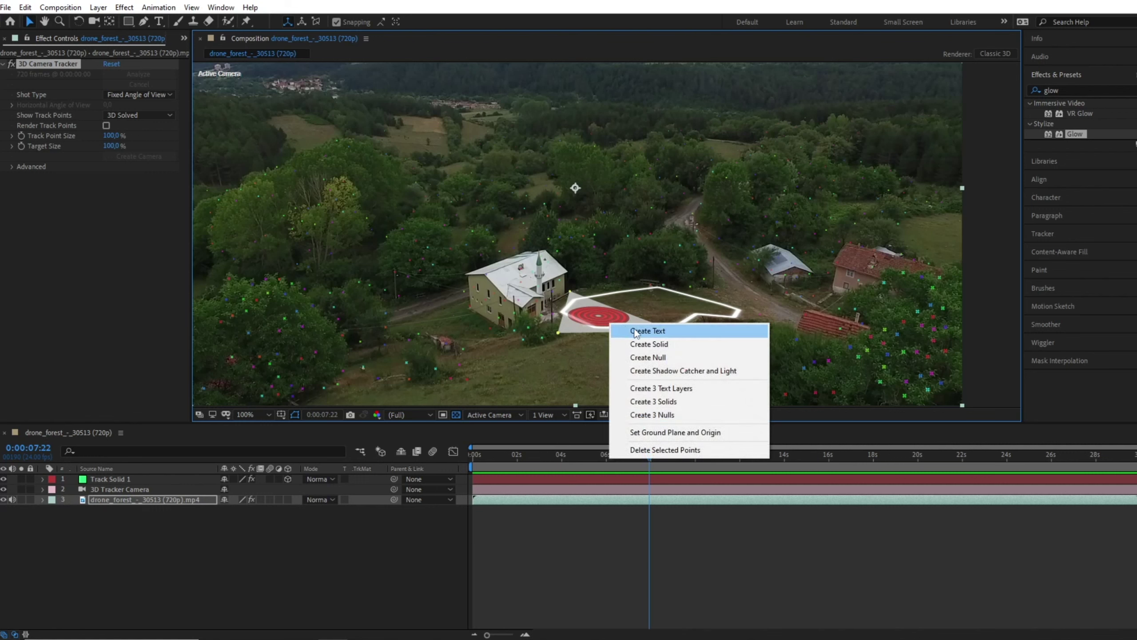
click(666, 331)
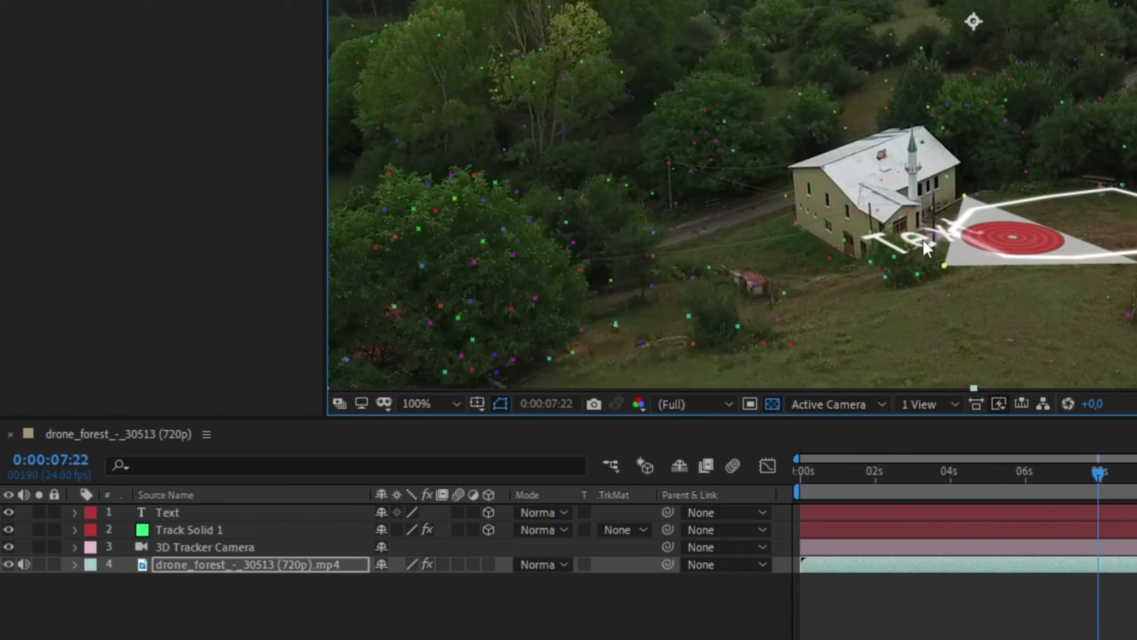
scroll(594, 340, up, 2)
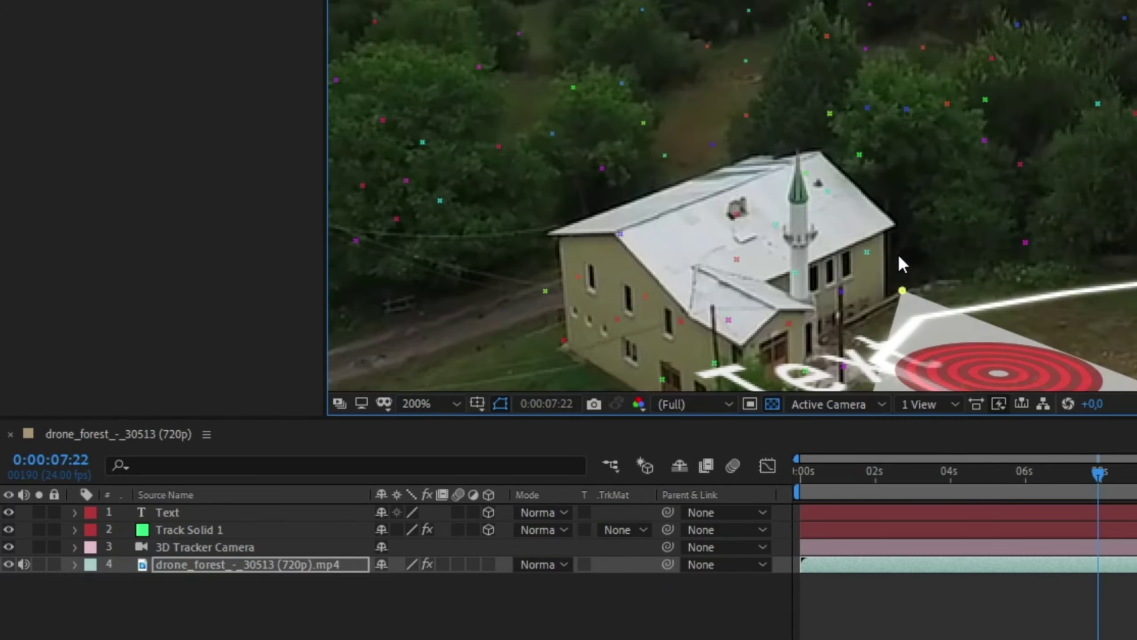
drag(1007, 278, 1055, 84)
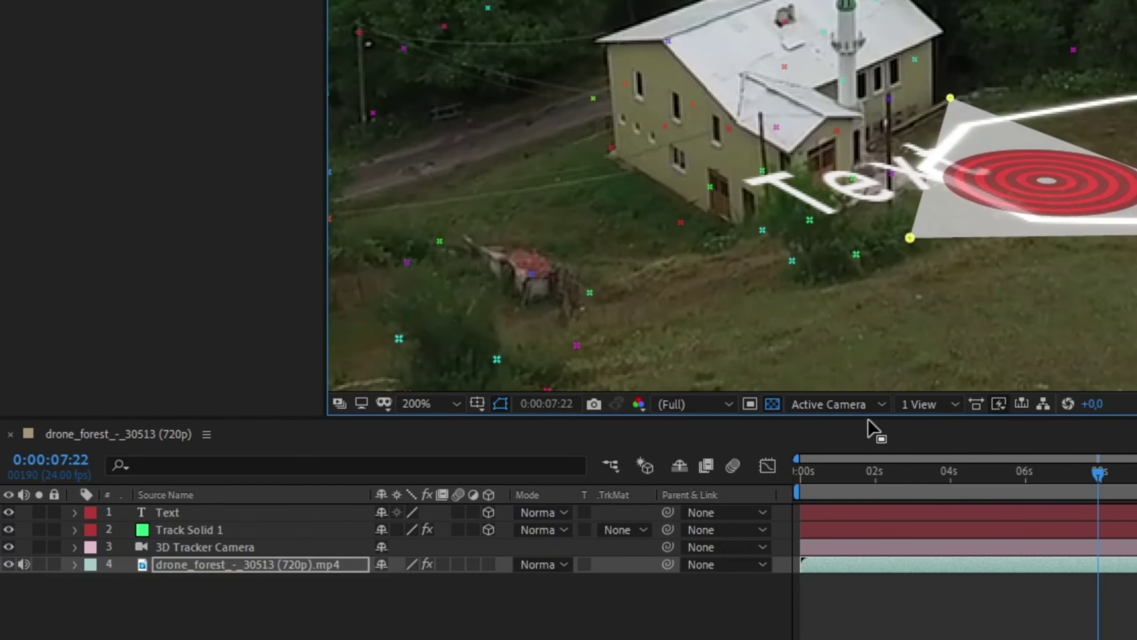
Select the Text layer and expand its Transform properties
click(225, 515)
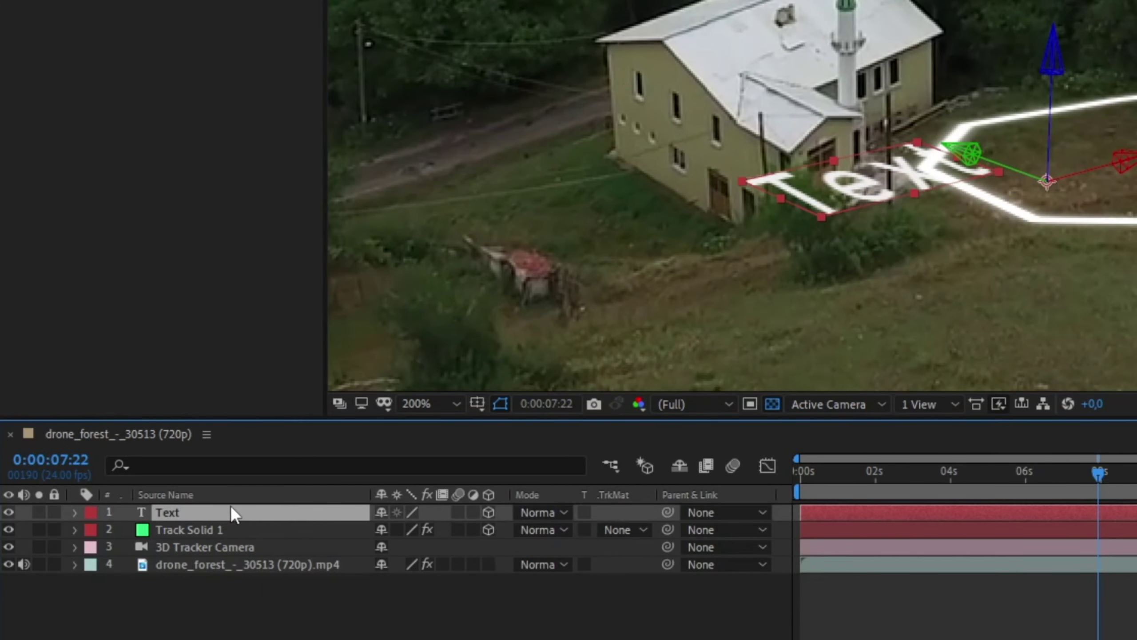
key(t)
click(75, 512)
click(70, 513)
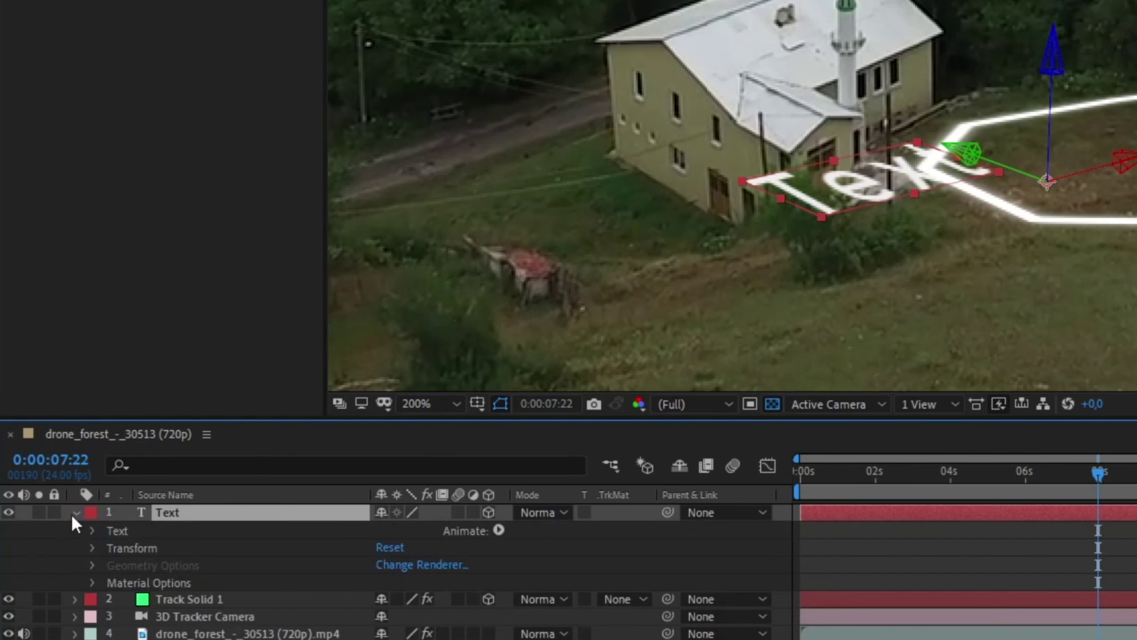
click(92, 548)
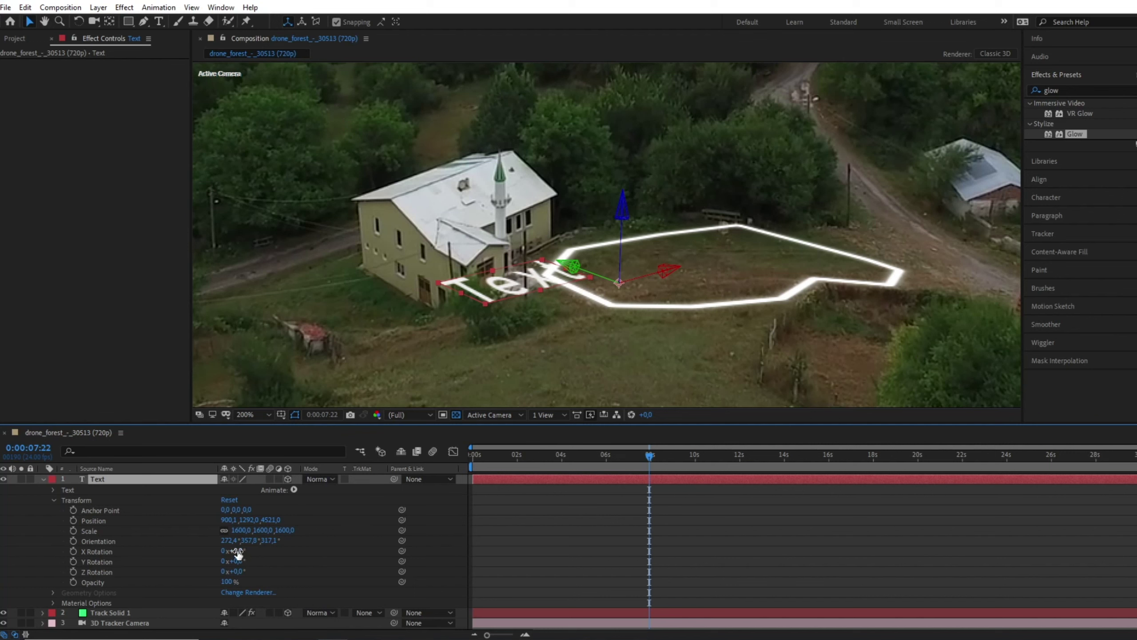
Rotate the text 75° on X and 26° on Y, keeping Z rotation at 0°
drag(236, 550, 283, 551)
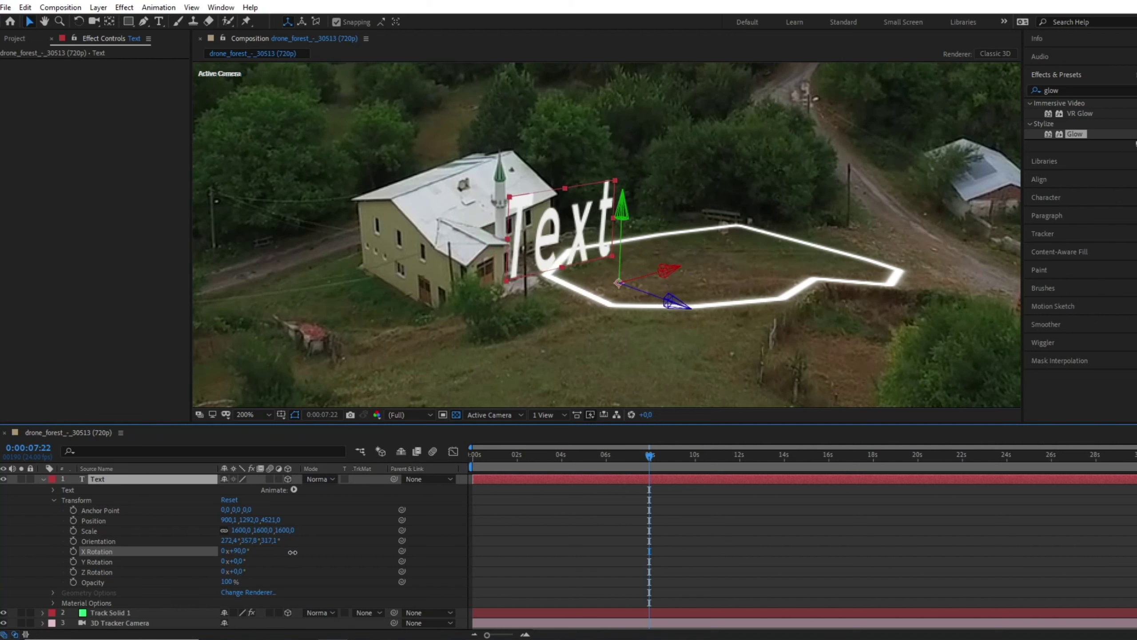
key(Return)
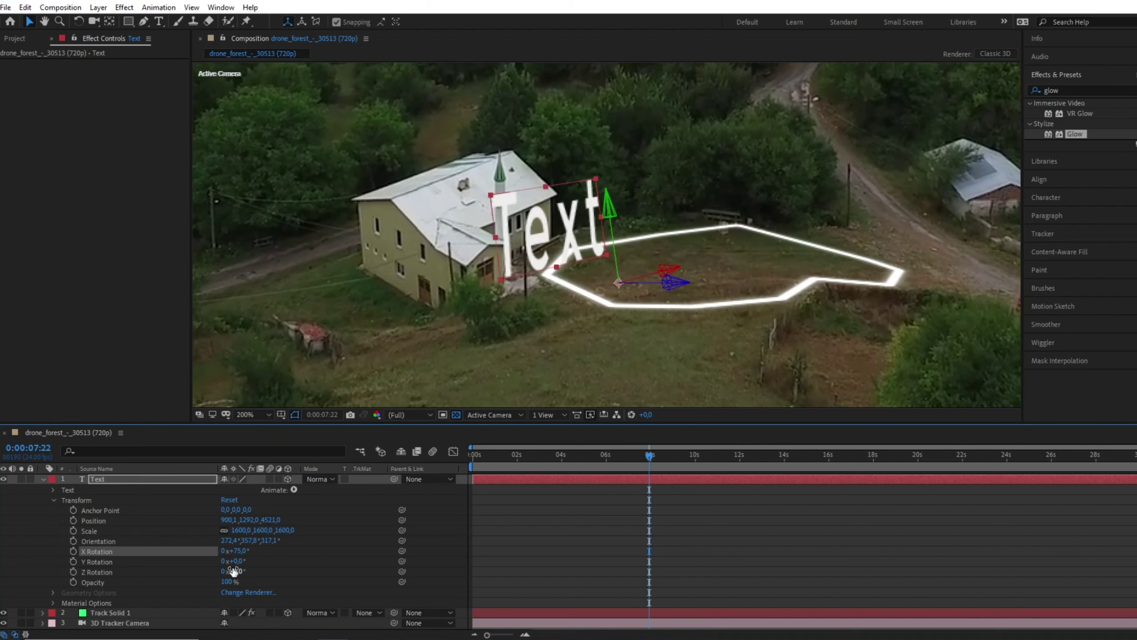
drag(237, 562, 242, 575)
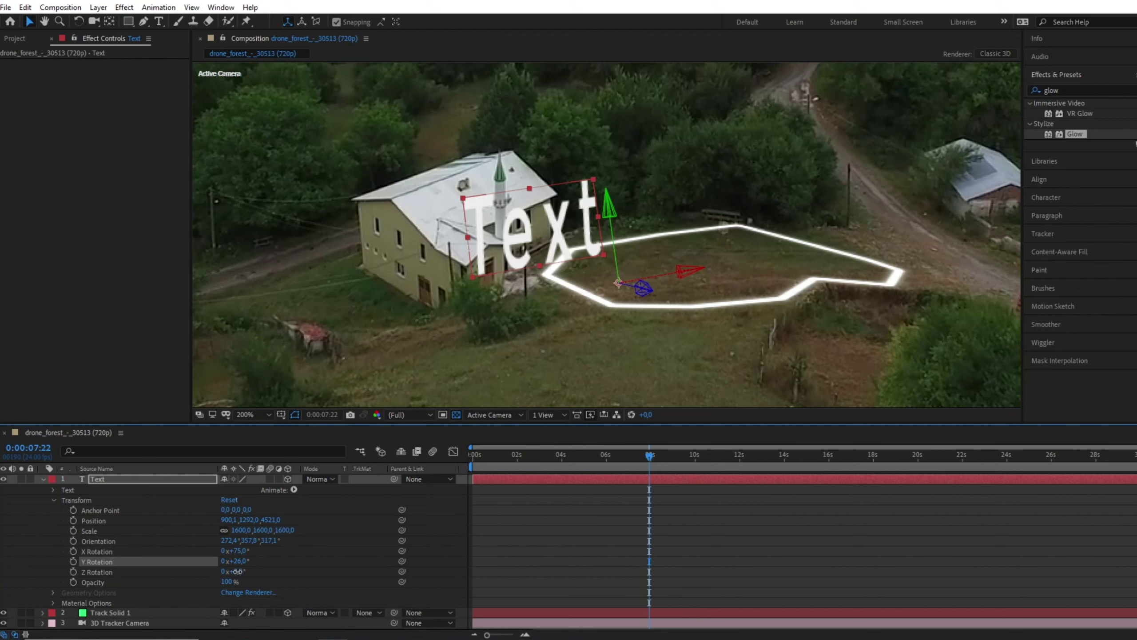
drag(236, 572, 236, 565)
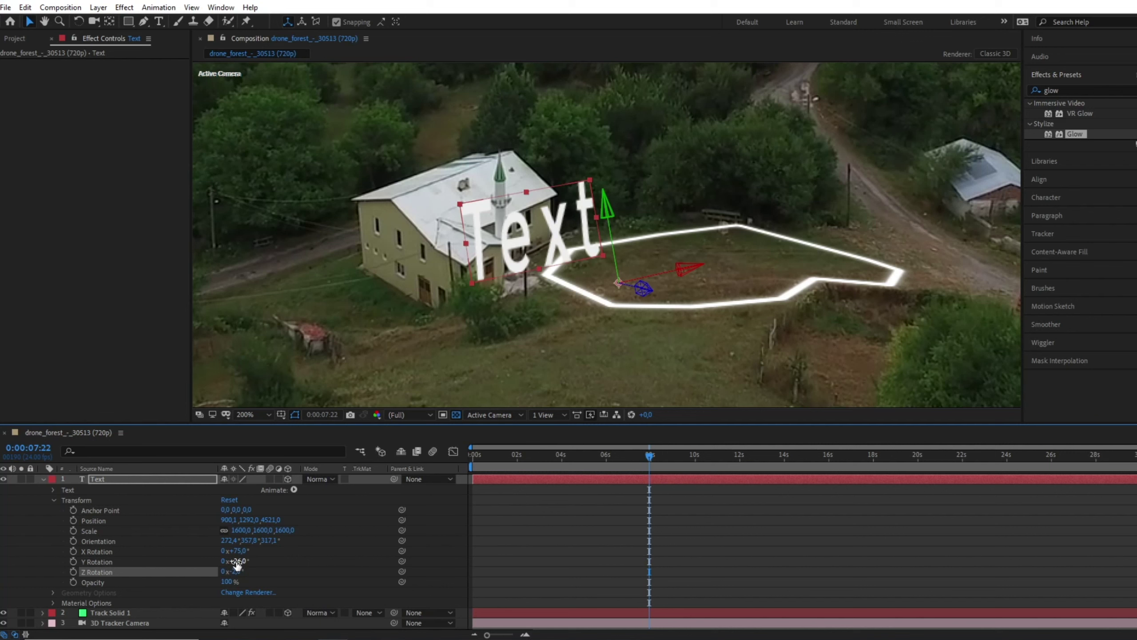
key(ctrl+z)
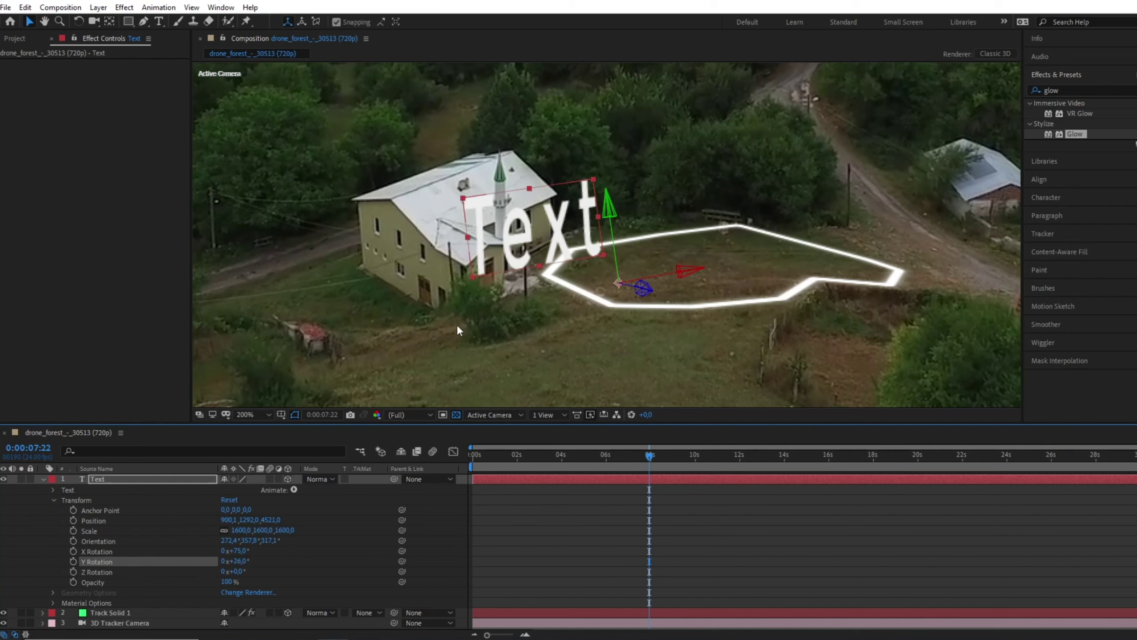
Move the Text layer right and down onto the outlined lawn
drag(695, 271, 774, 262)
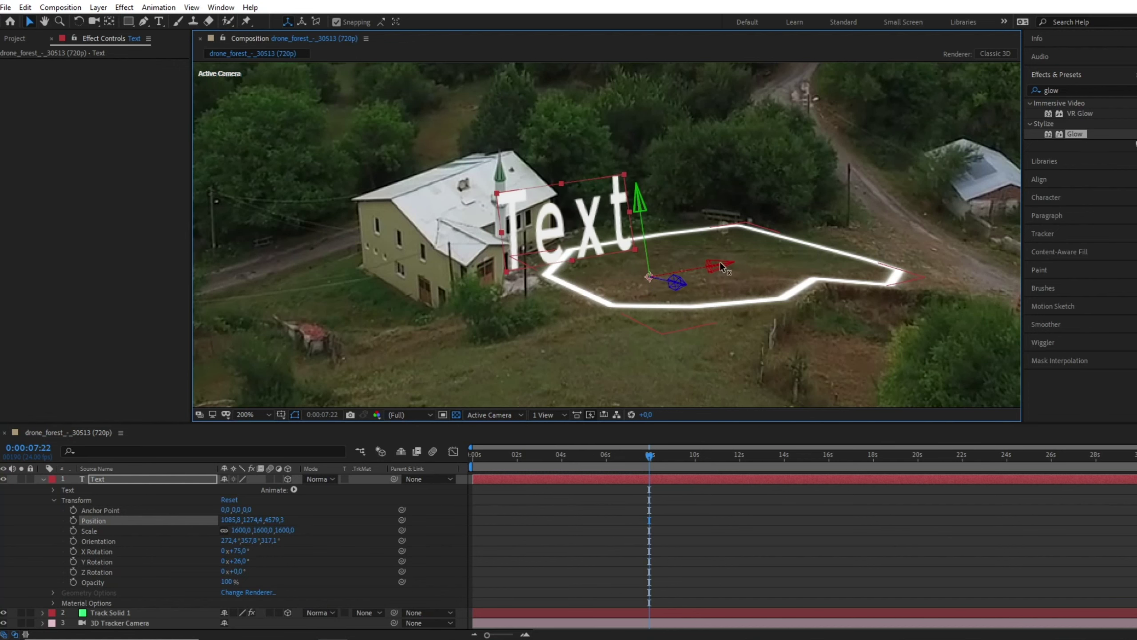
drag(696, 271, 798, 250)
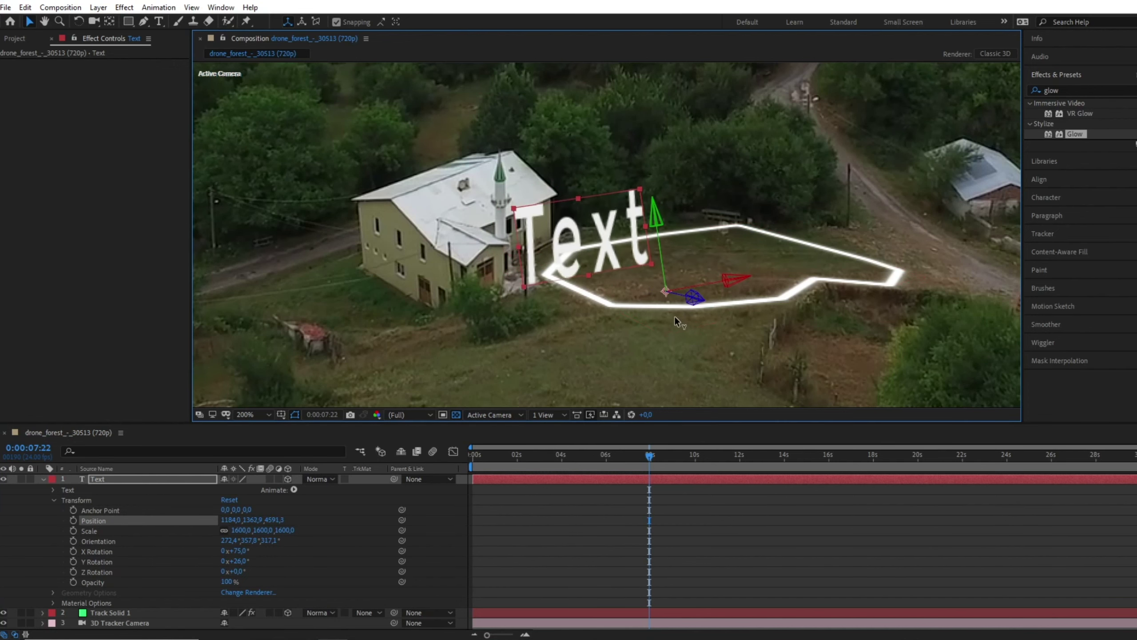
drag(655, 193, 660, 223)
drag(587, 262, 620, 269)
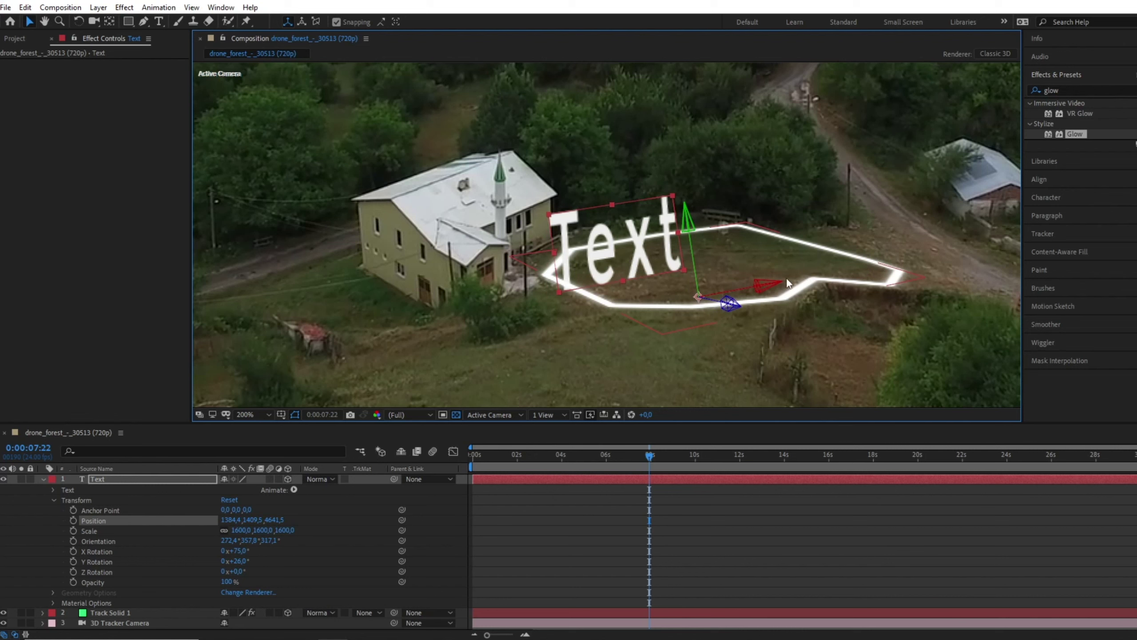
Change the text to '350 m2' and reduce its font size to 17 px
double_click(120, 479)
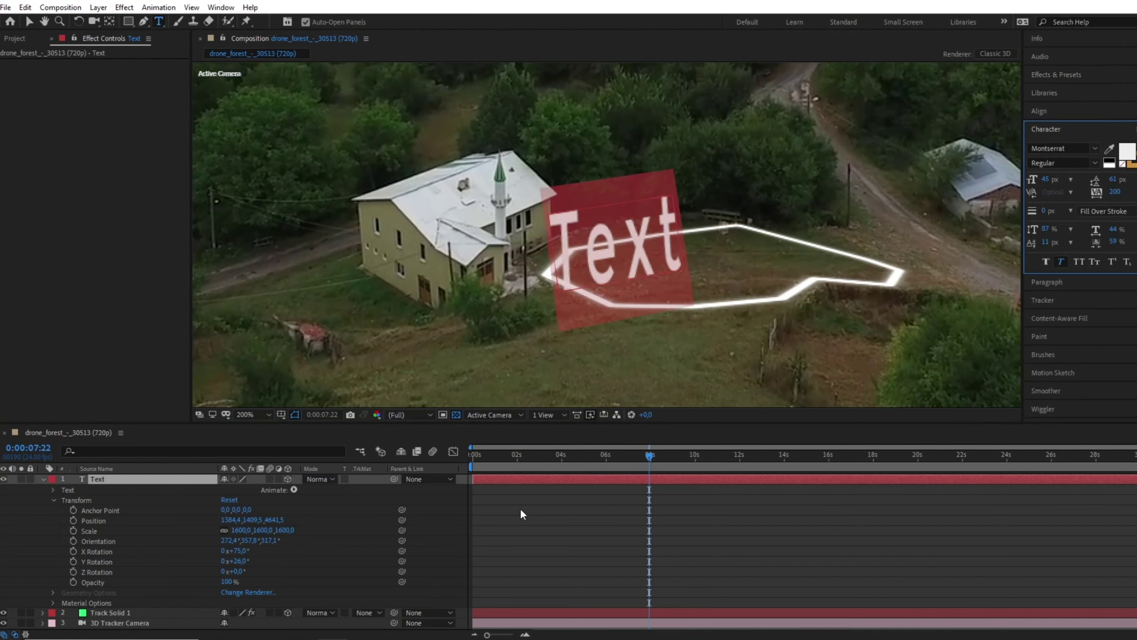
text(350)
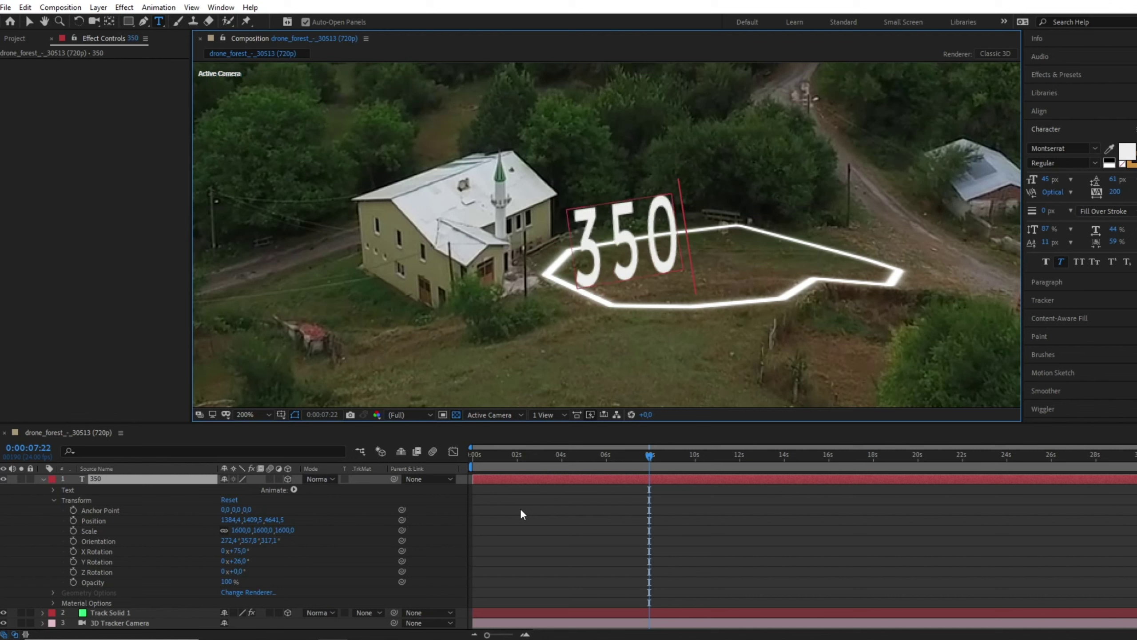
text( m2)
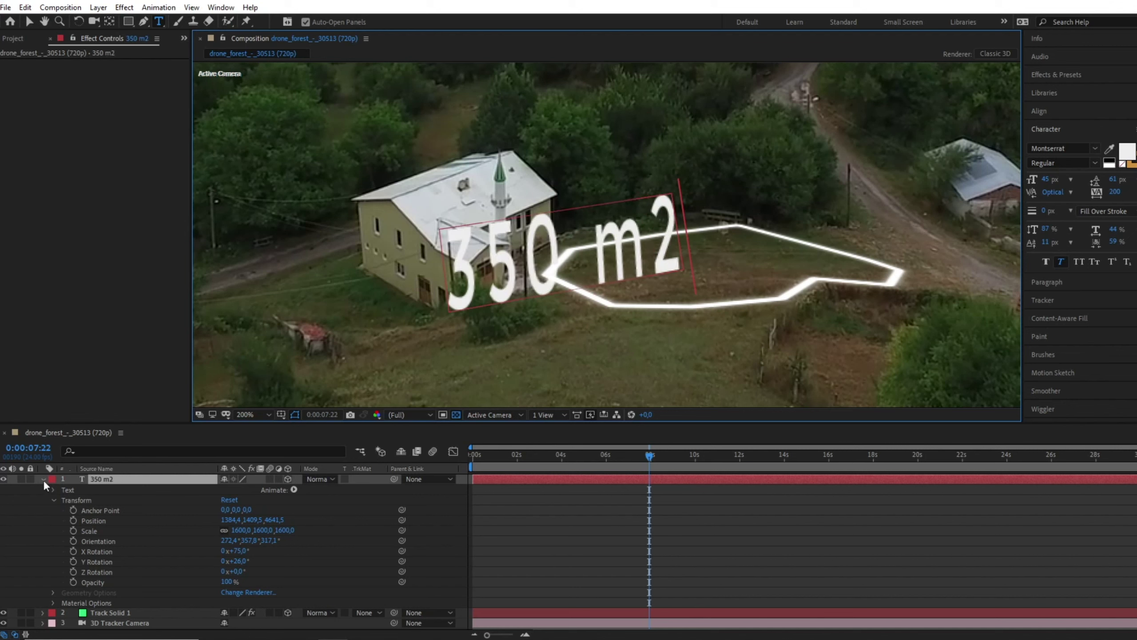
click(1057, 129)
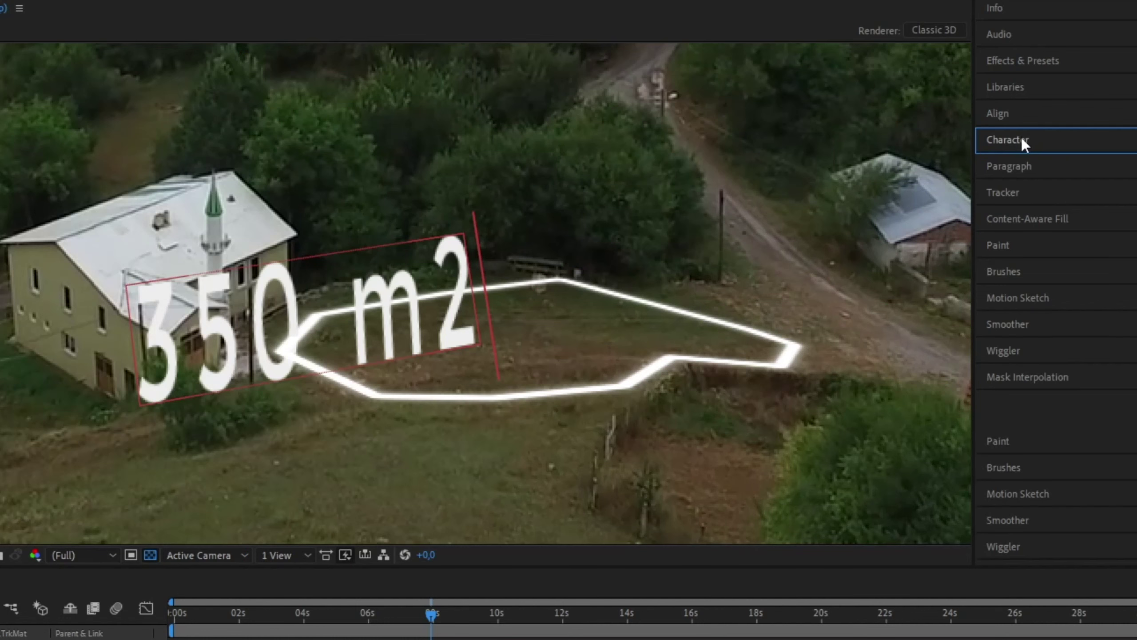
click(1057, 128)
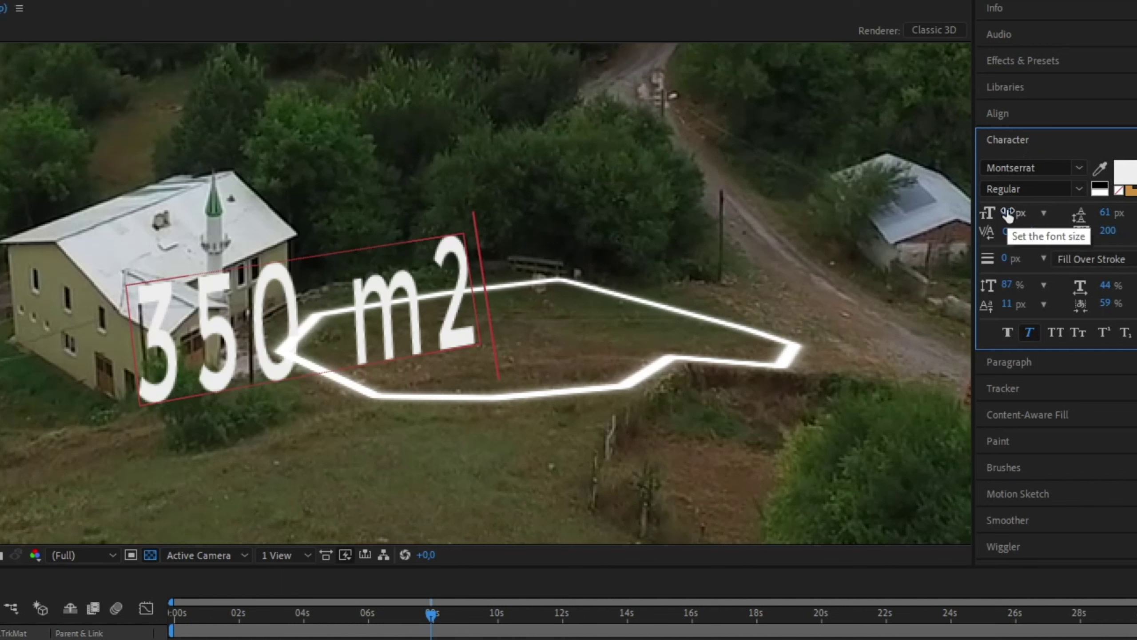
drag(1007, 215, 1013, 217)
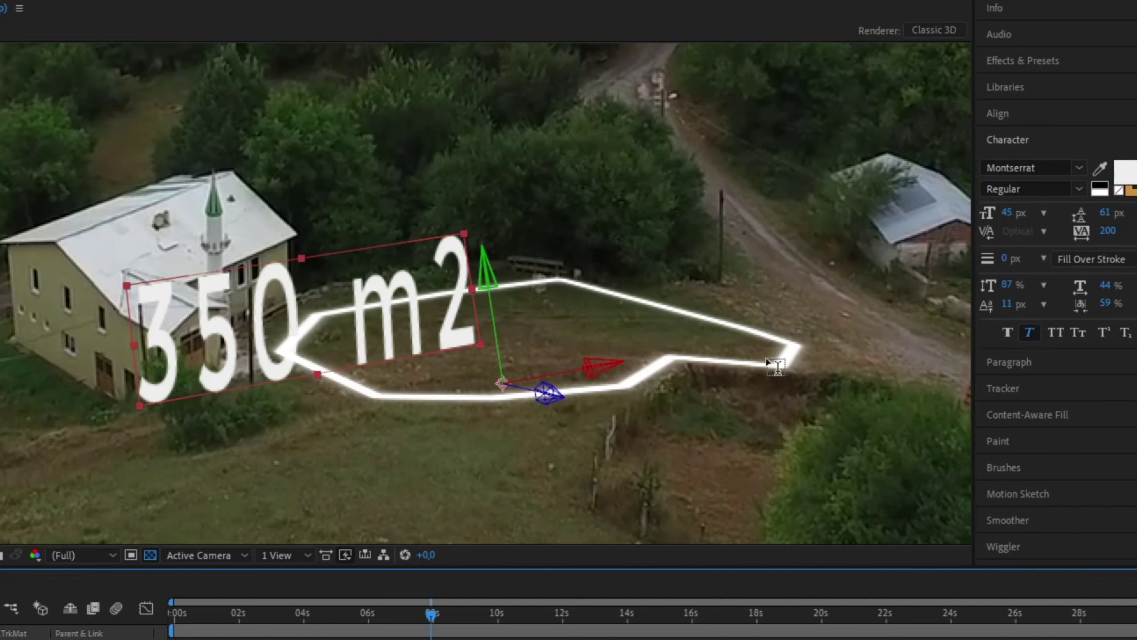
drag(1007, 212, 987, 213)
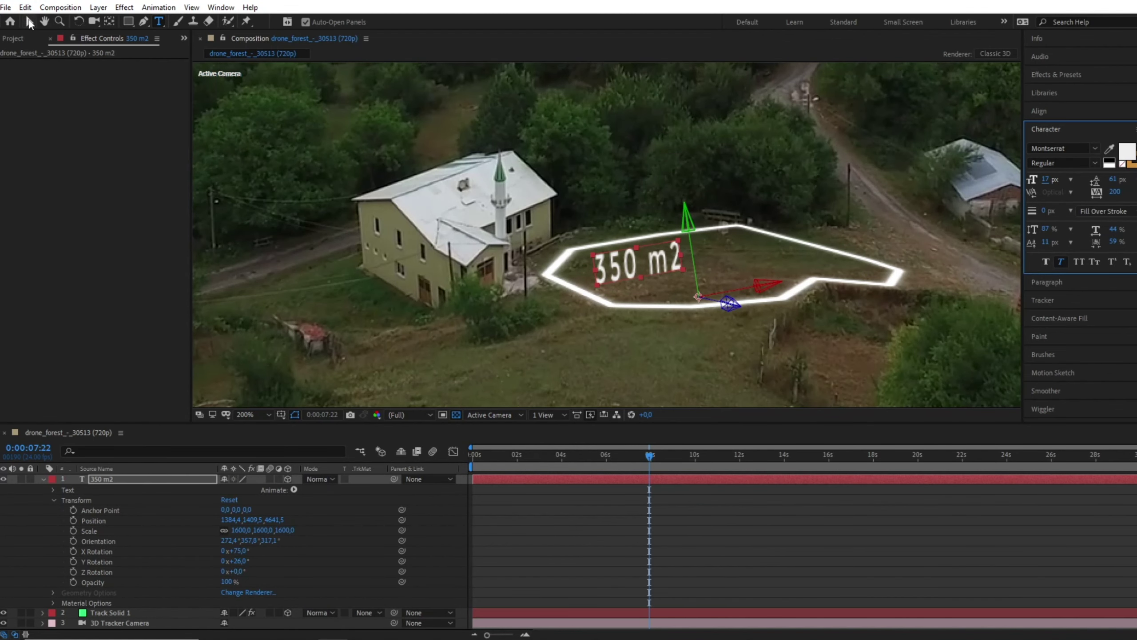
Move the 350 m2 label right along X, collapse its properties, and scrub to check tracking
click(30, 22)
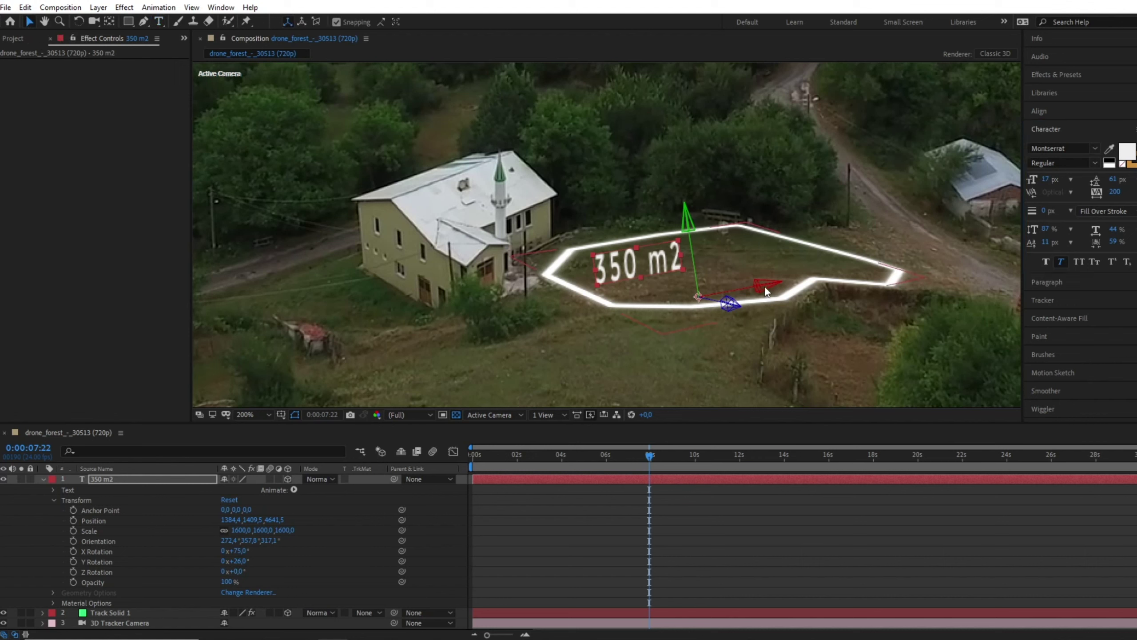
drag(766, 286, 807, 276)
key(u)
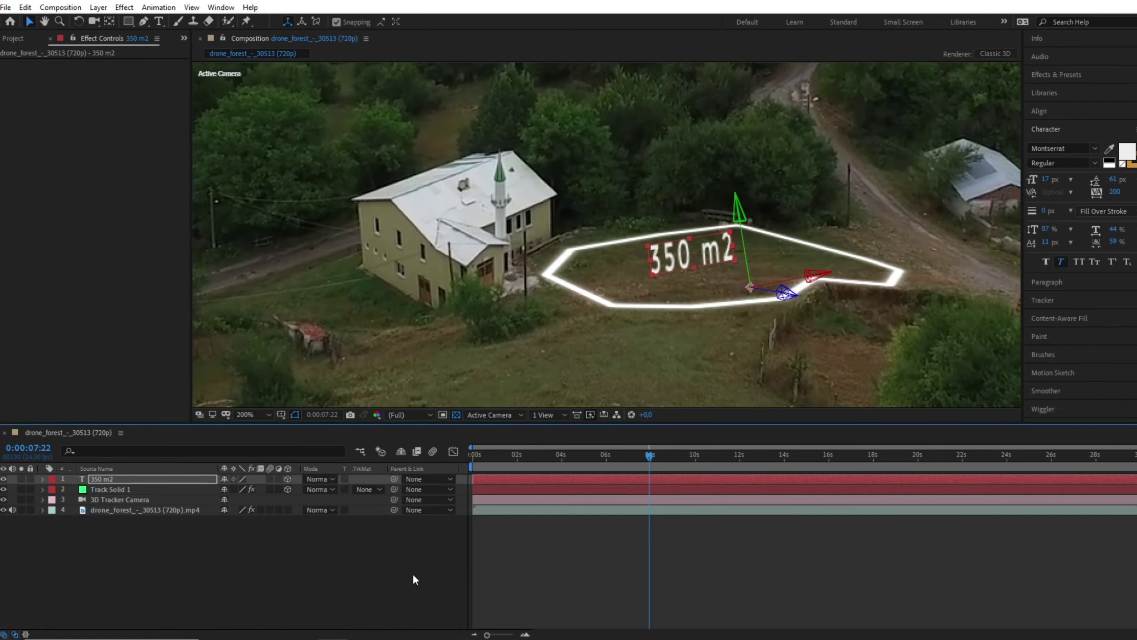
click(674, 609)
mouse_move(651, 460)
mouse_down()
mouse_move(521, 461)
mouse_move(566, 467)
mouse_up()
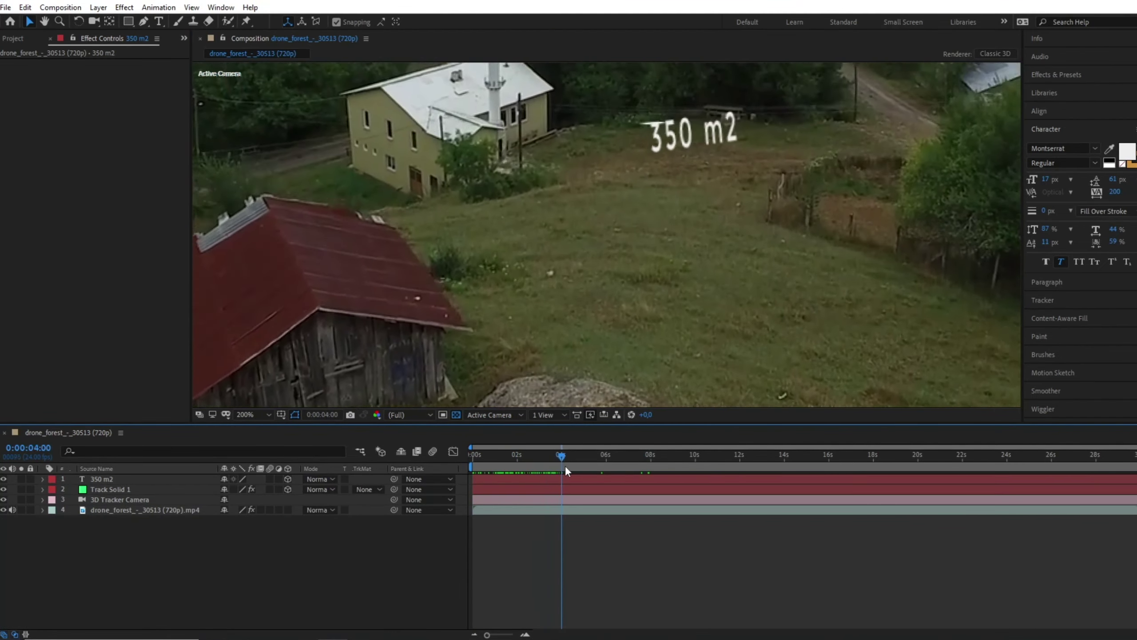
drag(565, 466, 701, 503)
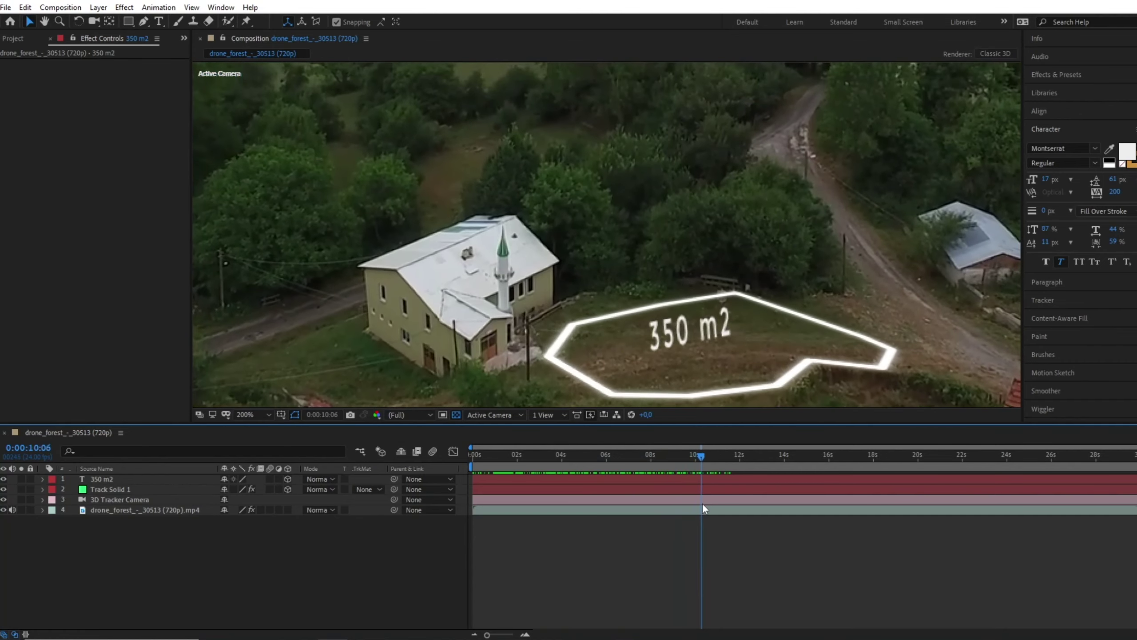
scroll(719, 382, down, 2)
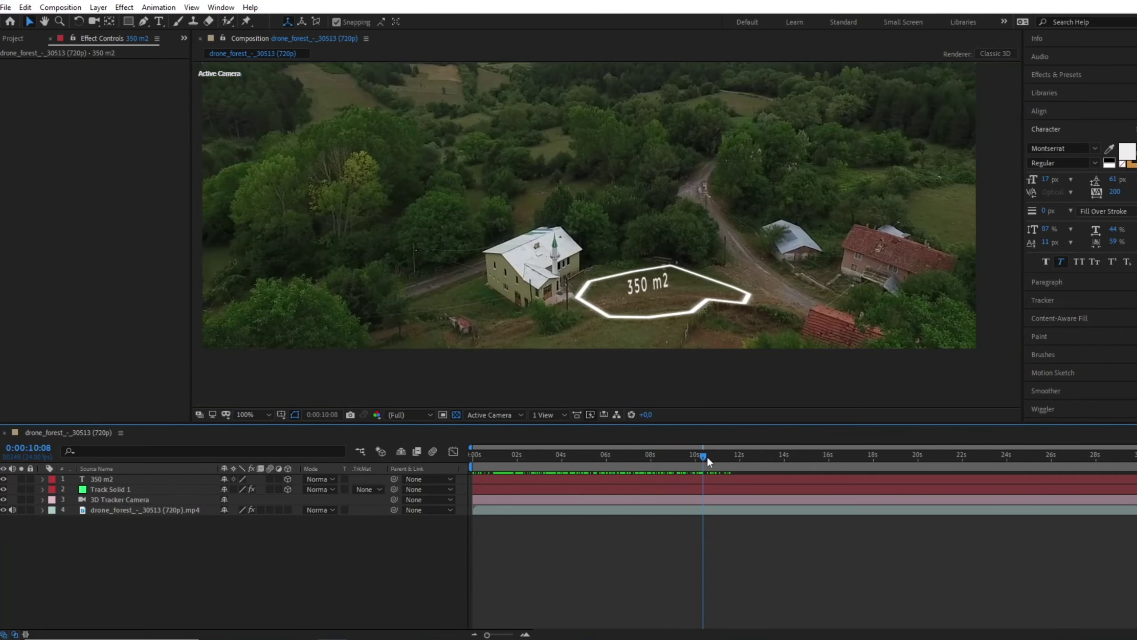
mouse_move(707, 458)
mouse_down()
mouse_move(653, 465)
mouse_move(704, 461)
mouse_up()
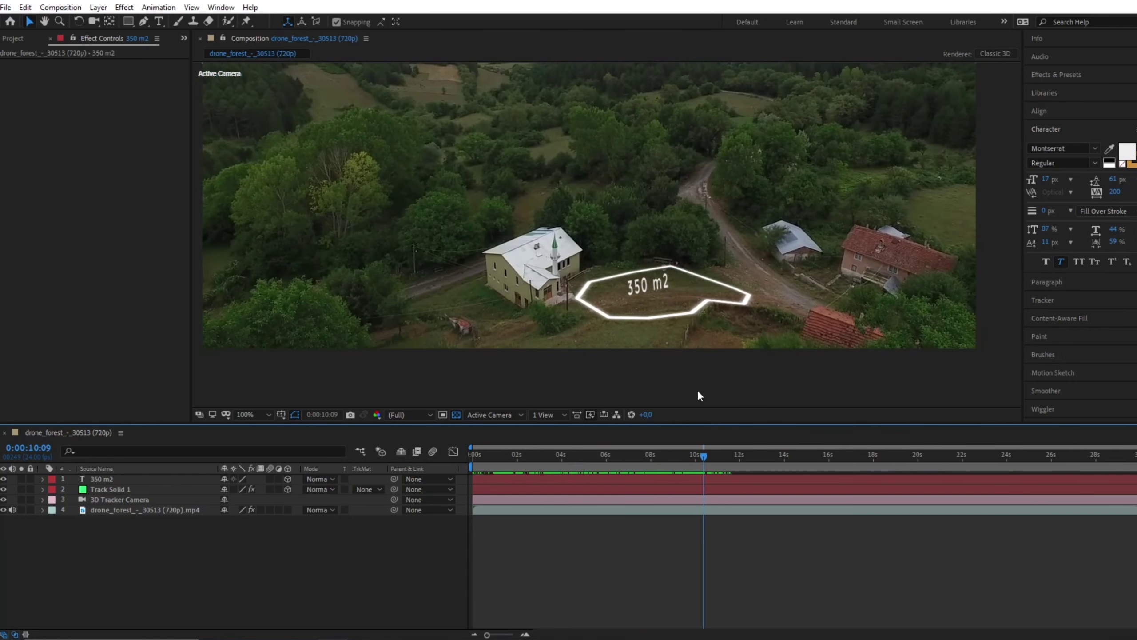
mouse_move(701, 398)
mouse_down()
mouse_move(734, 447)
mouse_move(667, 452)
mouse_up()
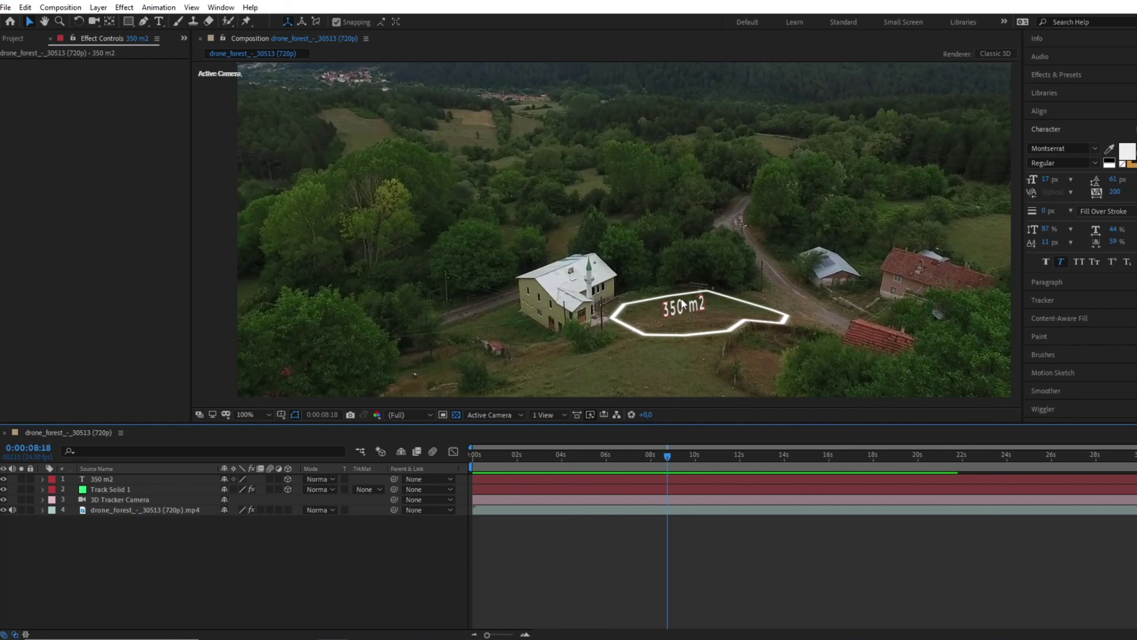
Set the 350 m2 layer's in-point to 0:00:07:23
click(537, 478)
drag(519, 479, 579, 479)
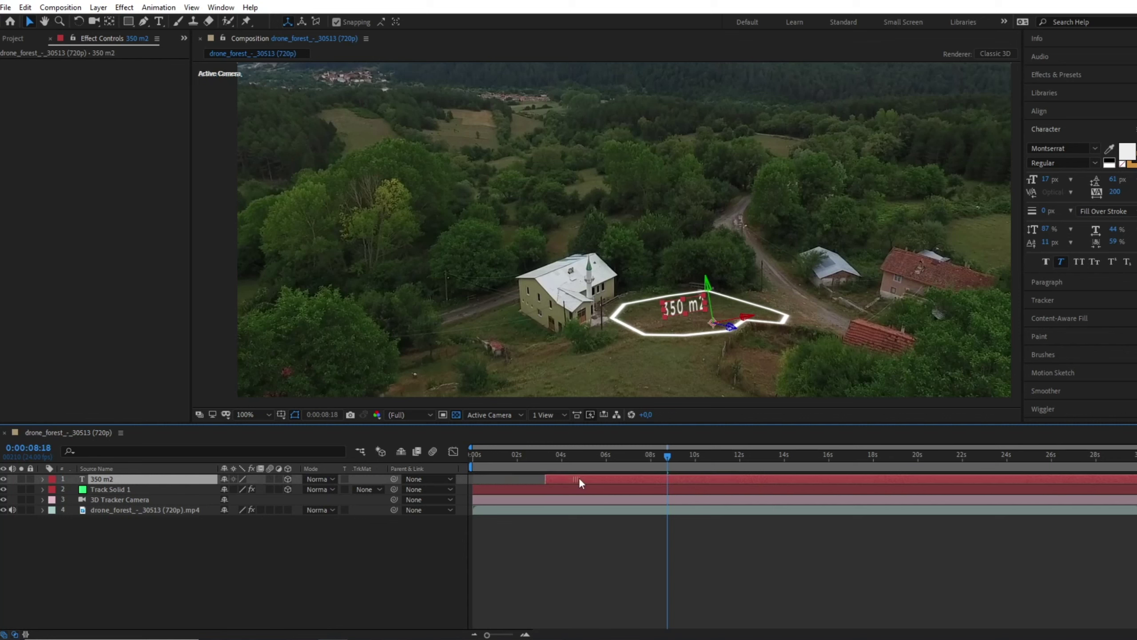
mouse_move(667, 478)
mouse_down()
mouse_move(707, 479)
mouse_move(546, 466)
mouse_move(650, 468)
mouse_up()
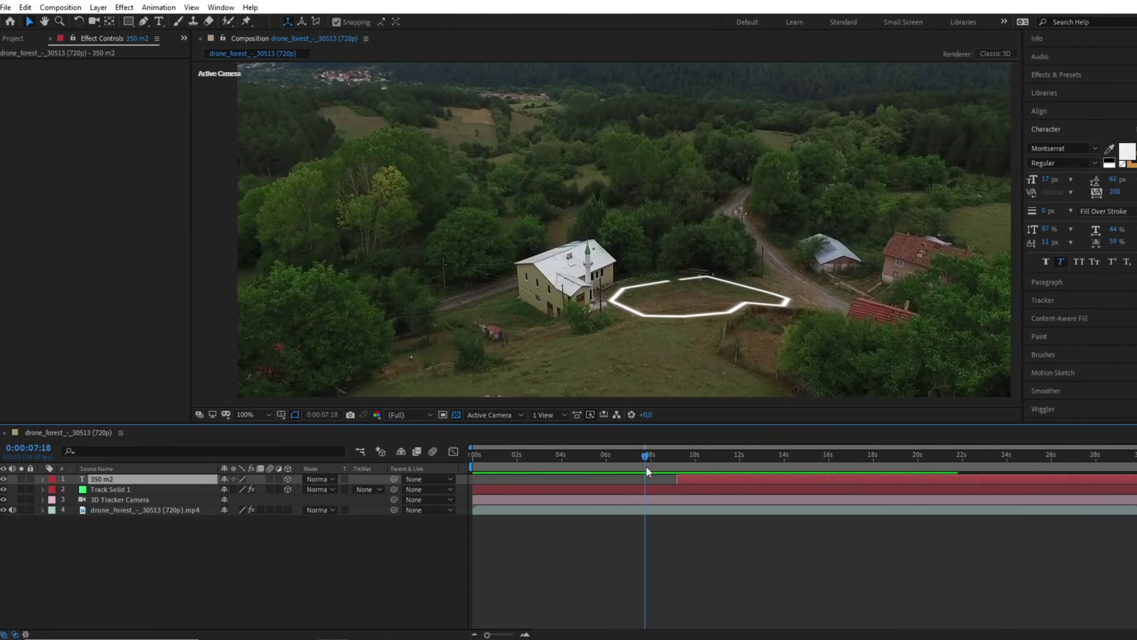
drag(715, 485, 687, 485)
key(Page_Up)
key(Page_Up)
key(Page_Up)
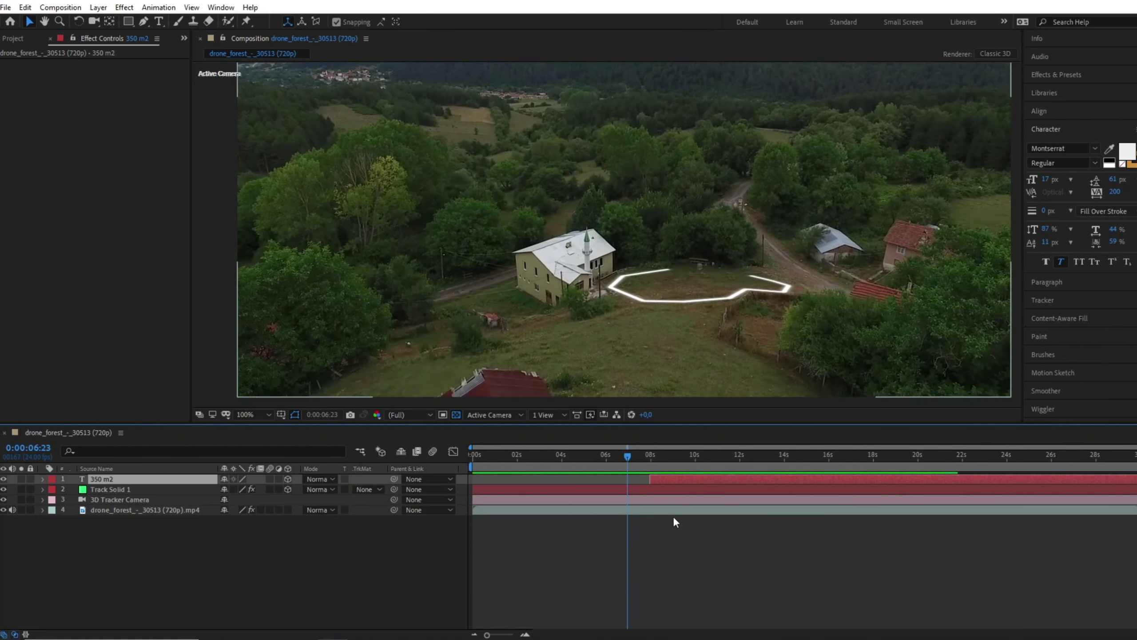
Scrub from 7:09 to check the label appearing, returning to its first frame at 7:23
click(710, 552)
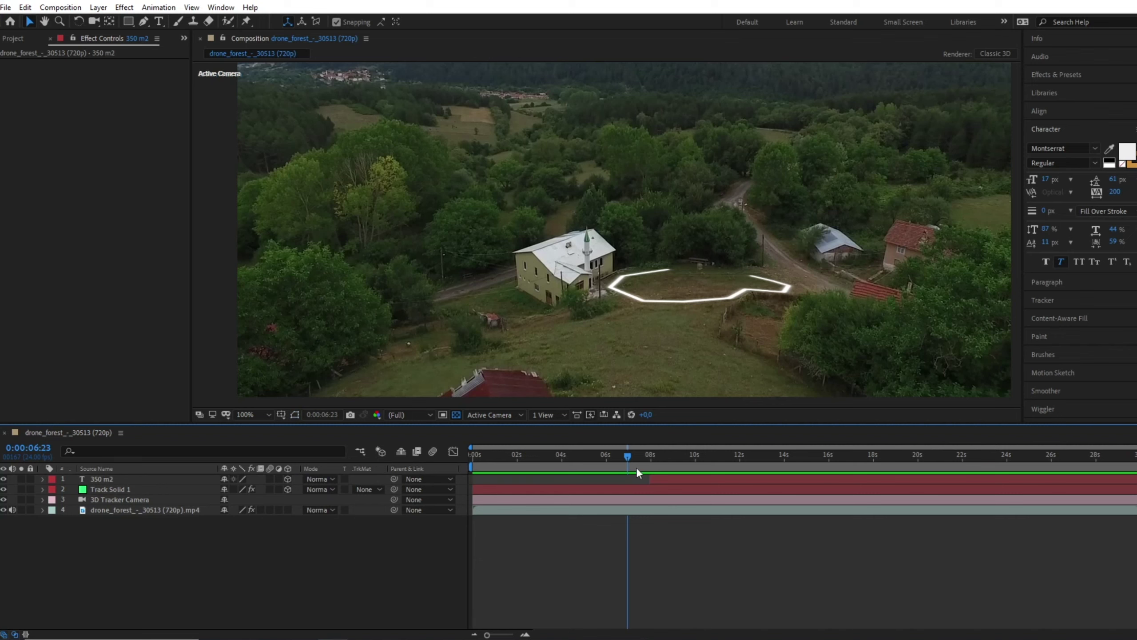
click(636, 467)
mouse_move(640, 465)
mouse_down()
mouse_move(707, 480)
mouse_move(680, 496)
mouse_up()
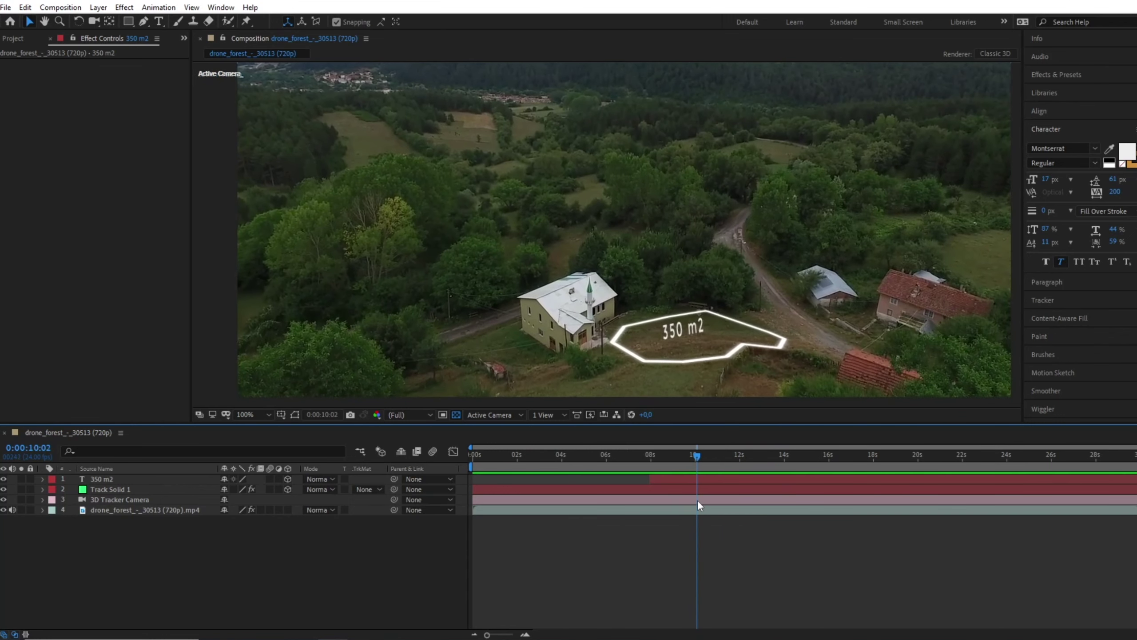
drag(680, 496, 659, 481)
click(660, 481)
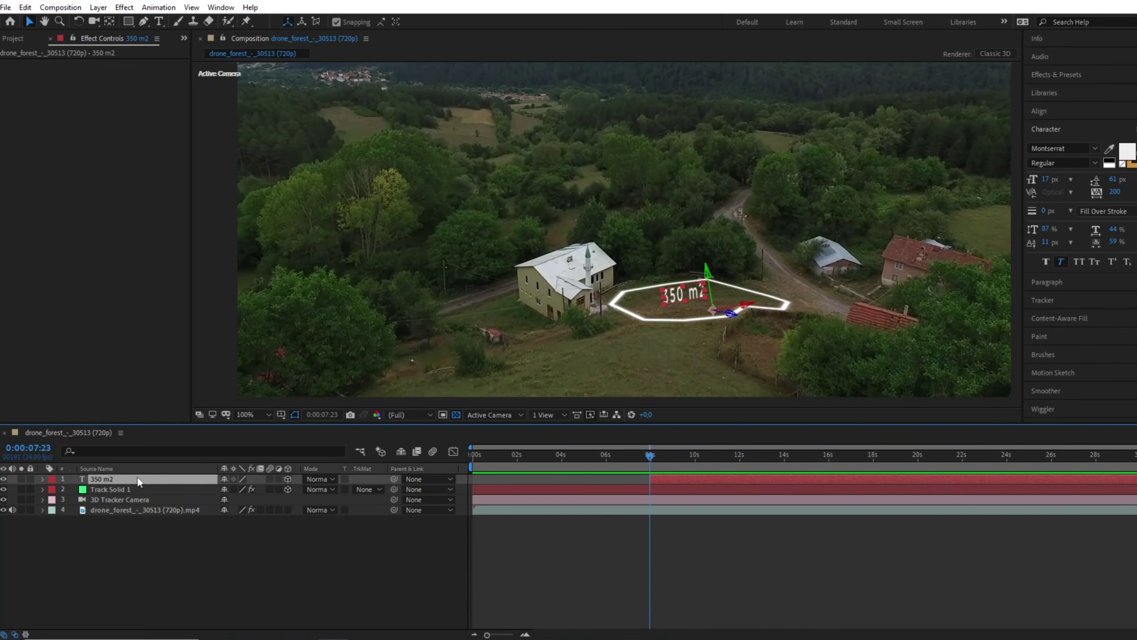
Keyframe the label's Opacity from 0% at 7:23 to 100% at 9:17
key(t)
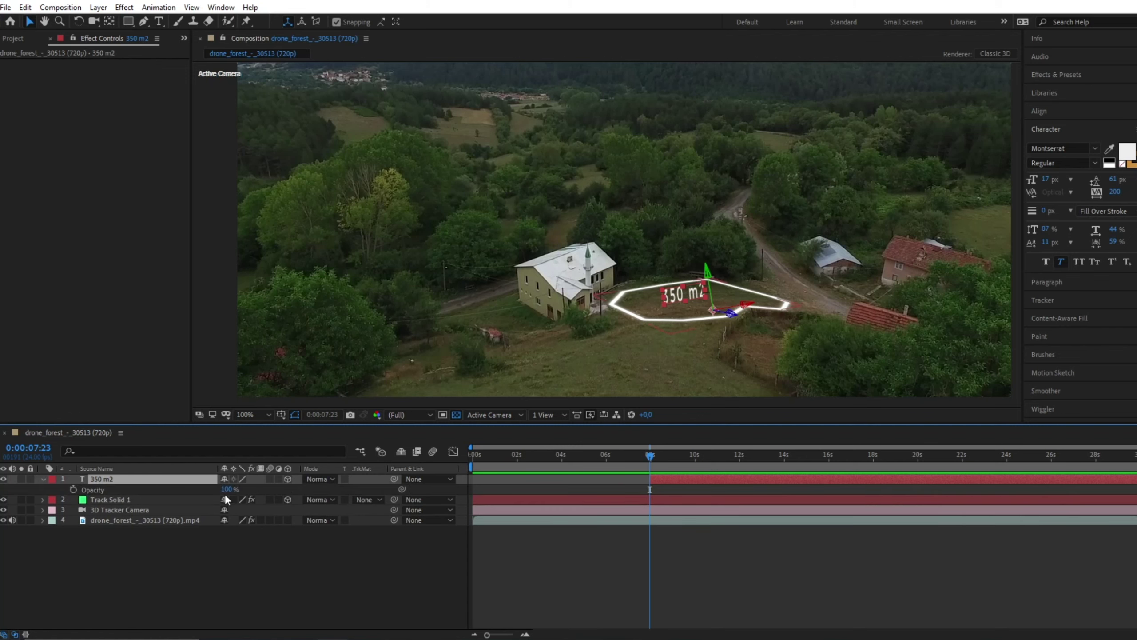
drag(227, 489, 137, 491)
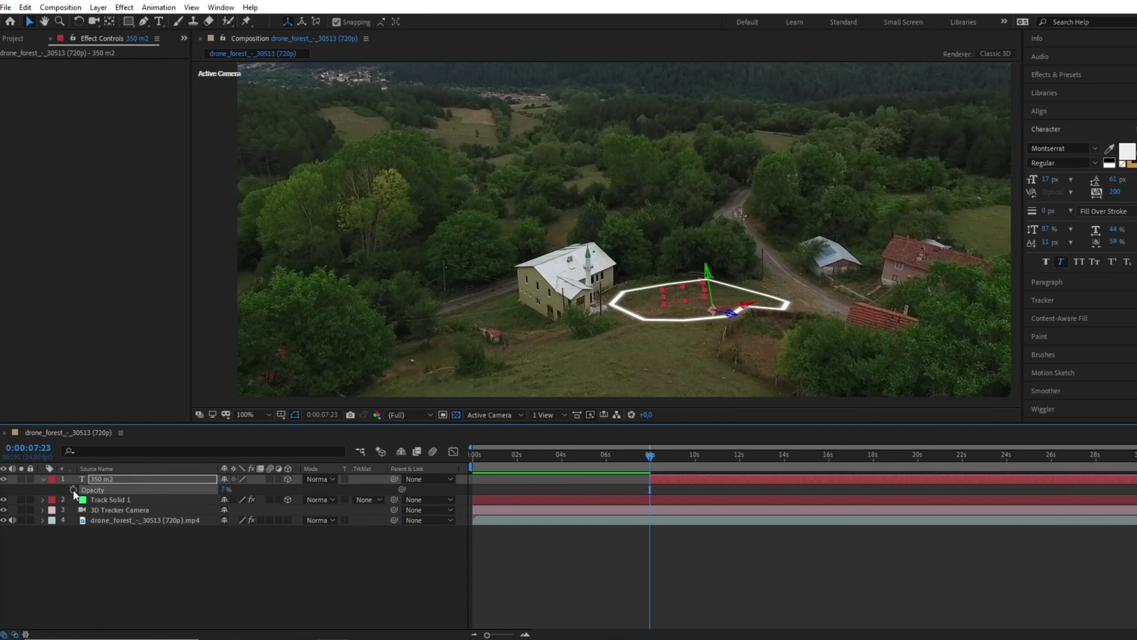
click(73, 490)
drag(651, 459, 690, 464)
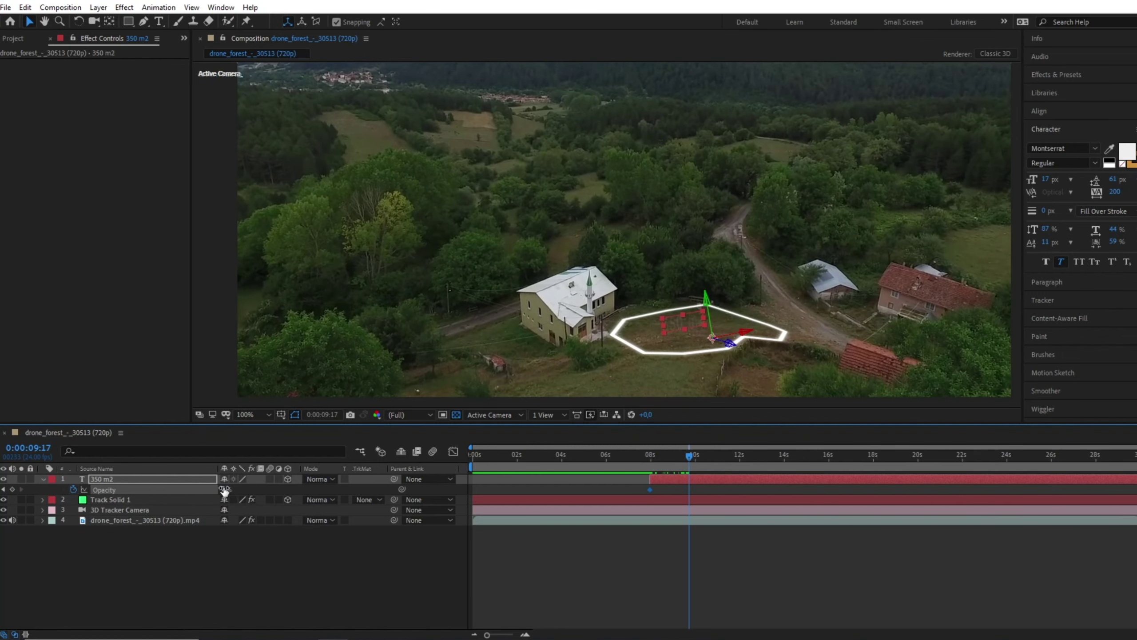
drag(224, 490, 386, 478)
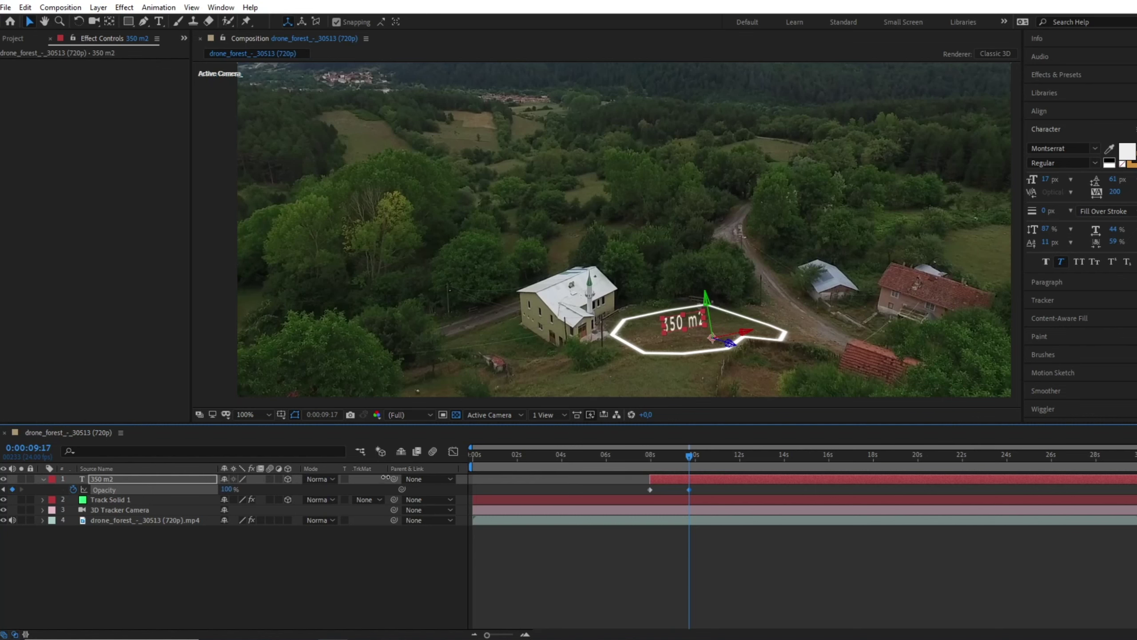
Scrub through the label's fade-in and zoom out to view the whole frame
click(685, 534)
mouse_move(711, 462)
mouse_down()
mouse_move(597, 470)
mouse_move(666, 482)
mouse_up()
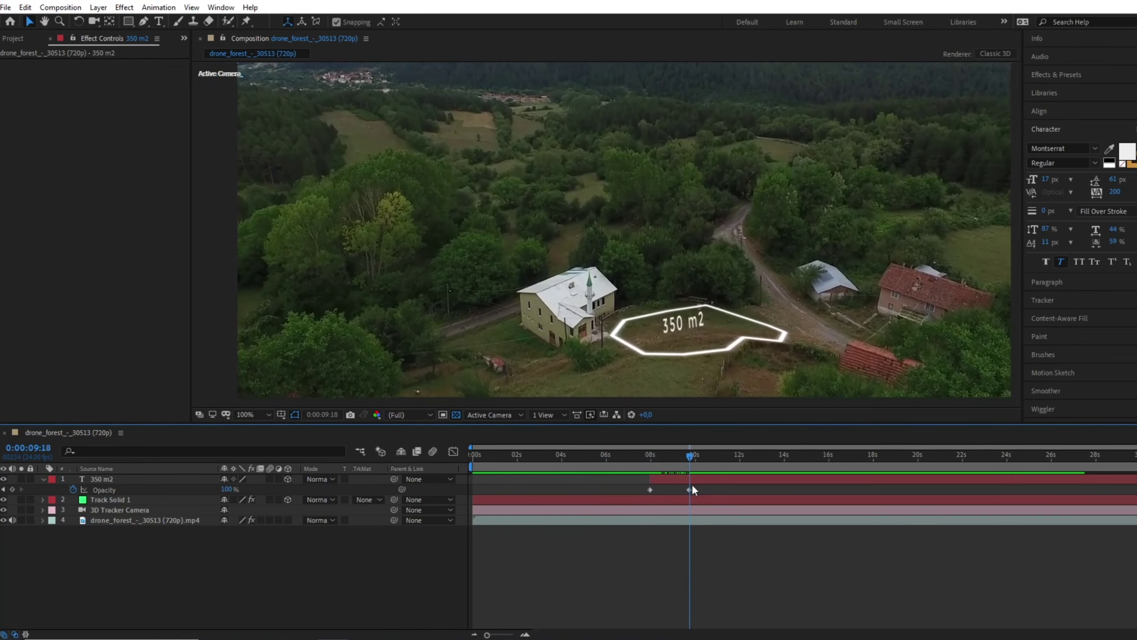
mouse_move(667, 484)
mouse_down()
mouse_move(767, 490)
mouse_move(563, 488)
mouse_move(676, 492)
mouse_up()
key(comma)
key(comma)
scroll(828, 348, up, 2)
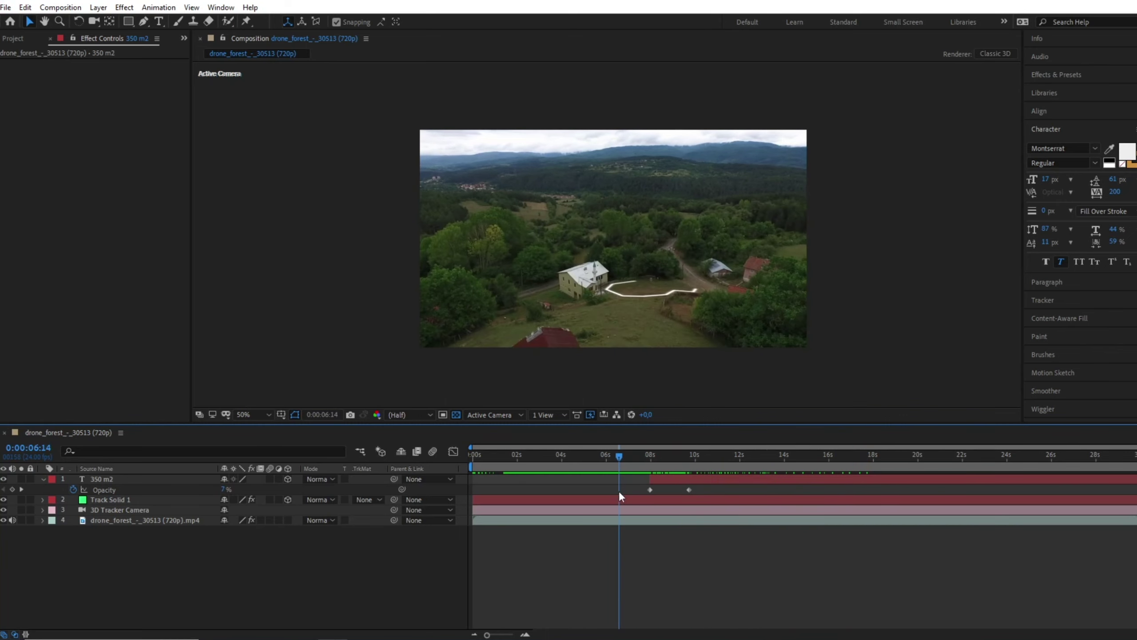
key(/)
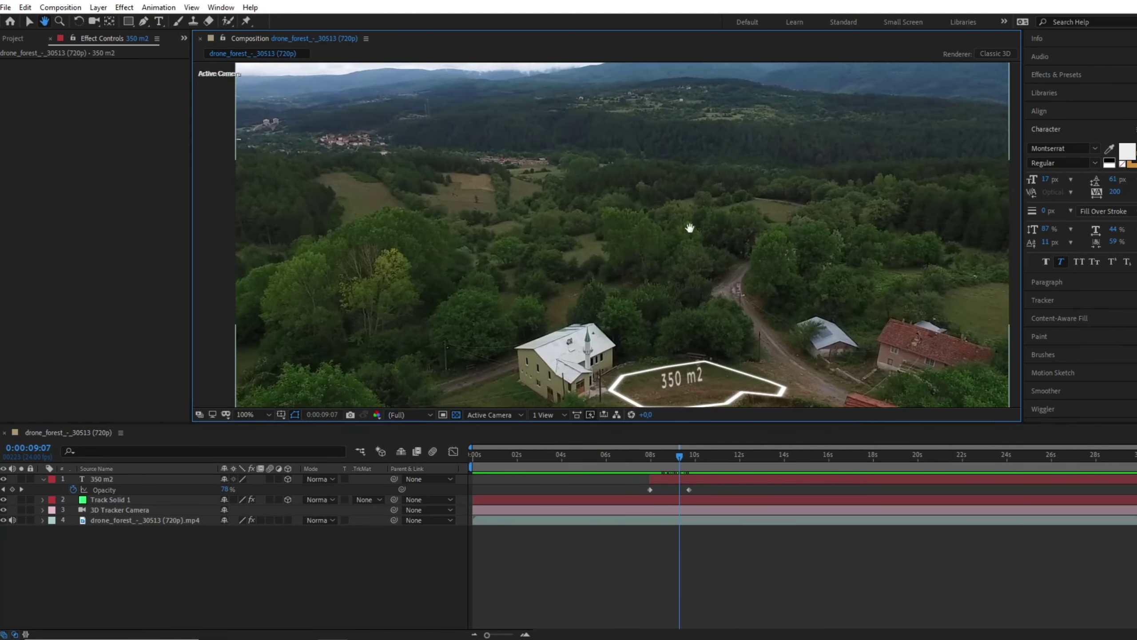
mouse_move(681, 365)
mouse_down()
mouse_move(671, 253)
mouse_move(642, 227)
mouse_up()
scroll(670, 253, up, 1)
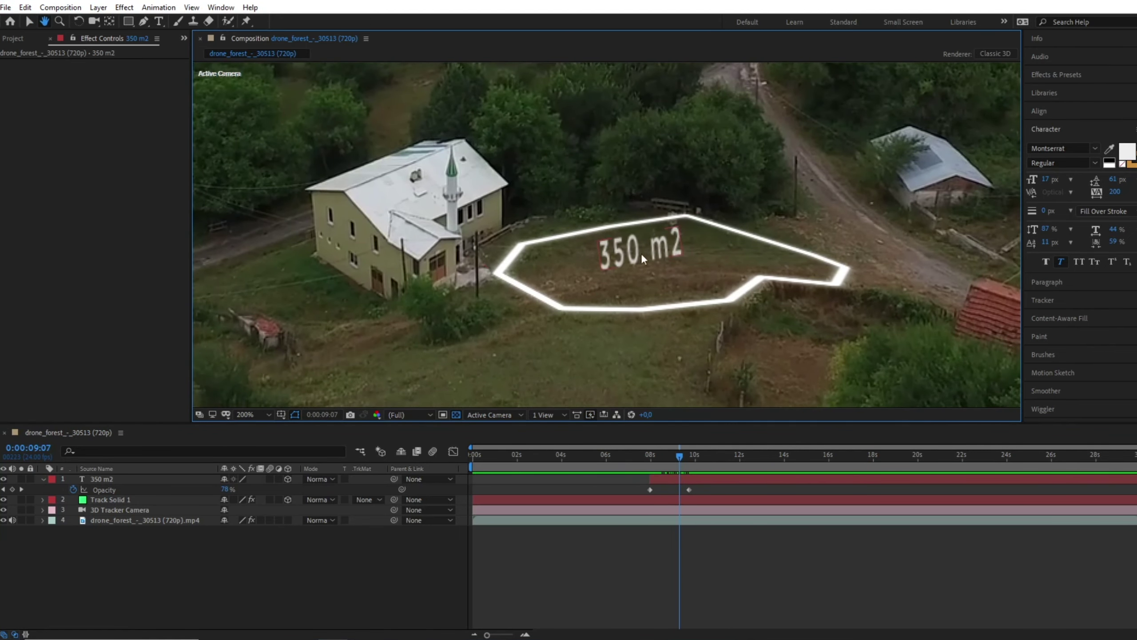
key(v)
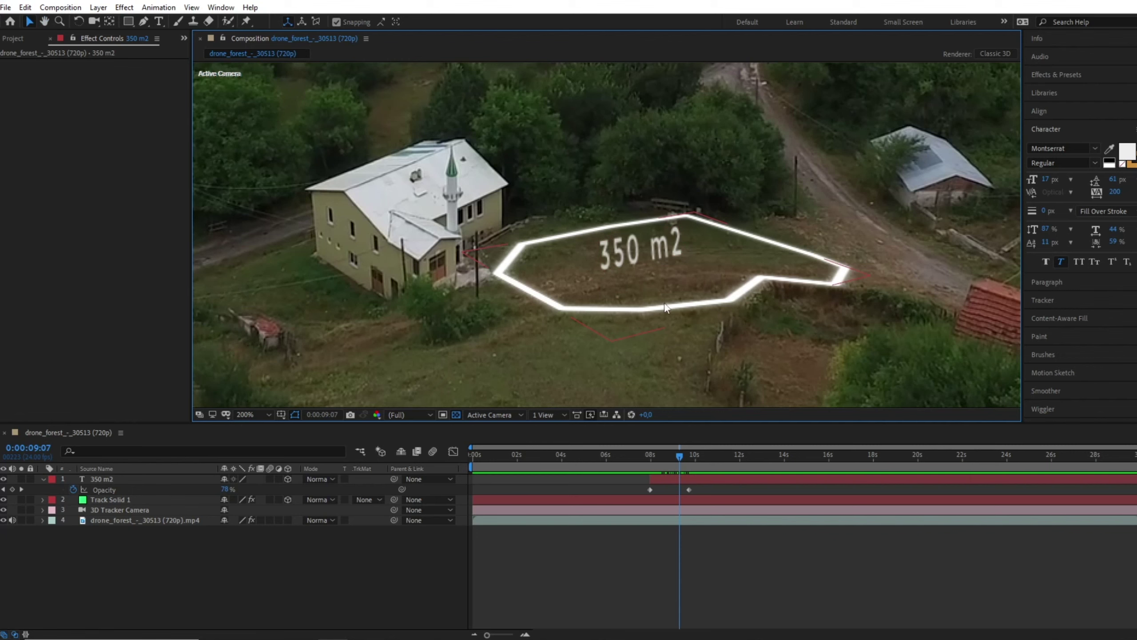